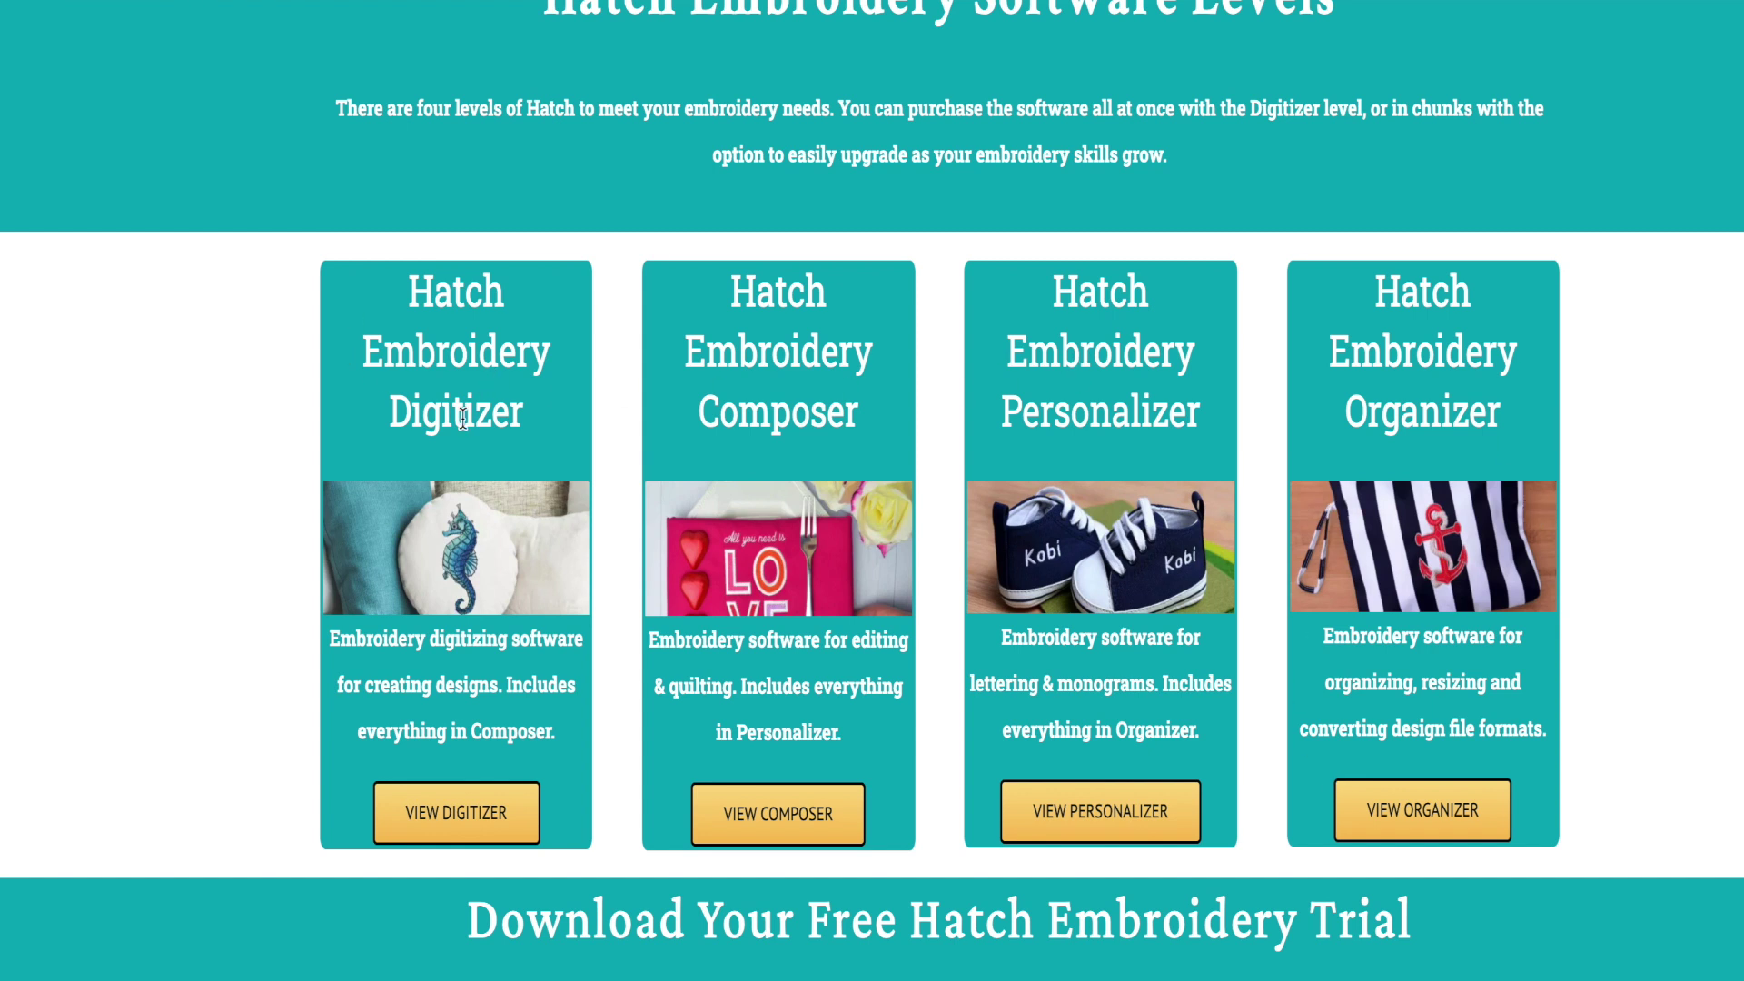
Step: Look over the four Hatch Embroidery software levels and the free trial offer on the web page
scroll(463, 419, down, 4)
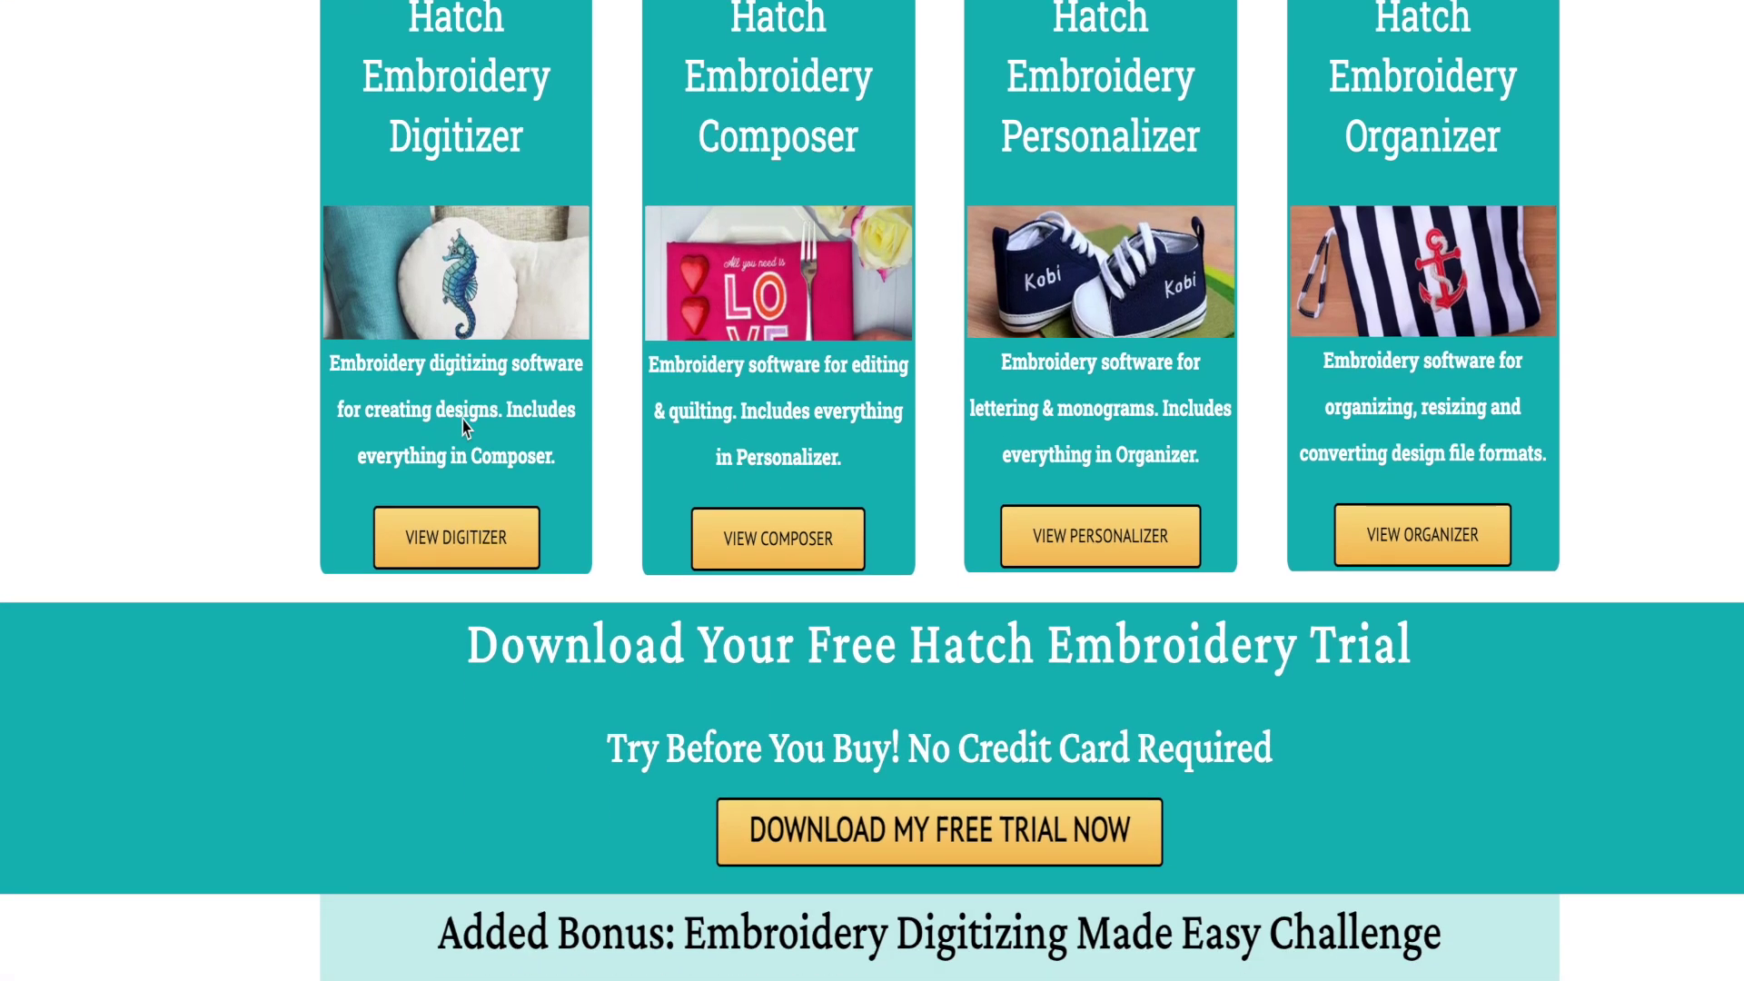
scroll(464, 419, up, 9)
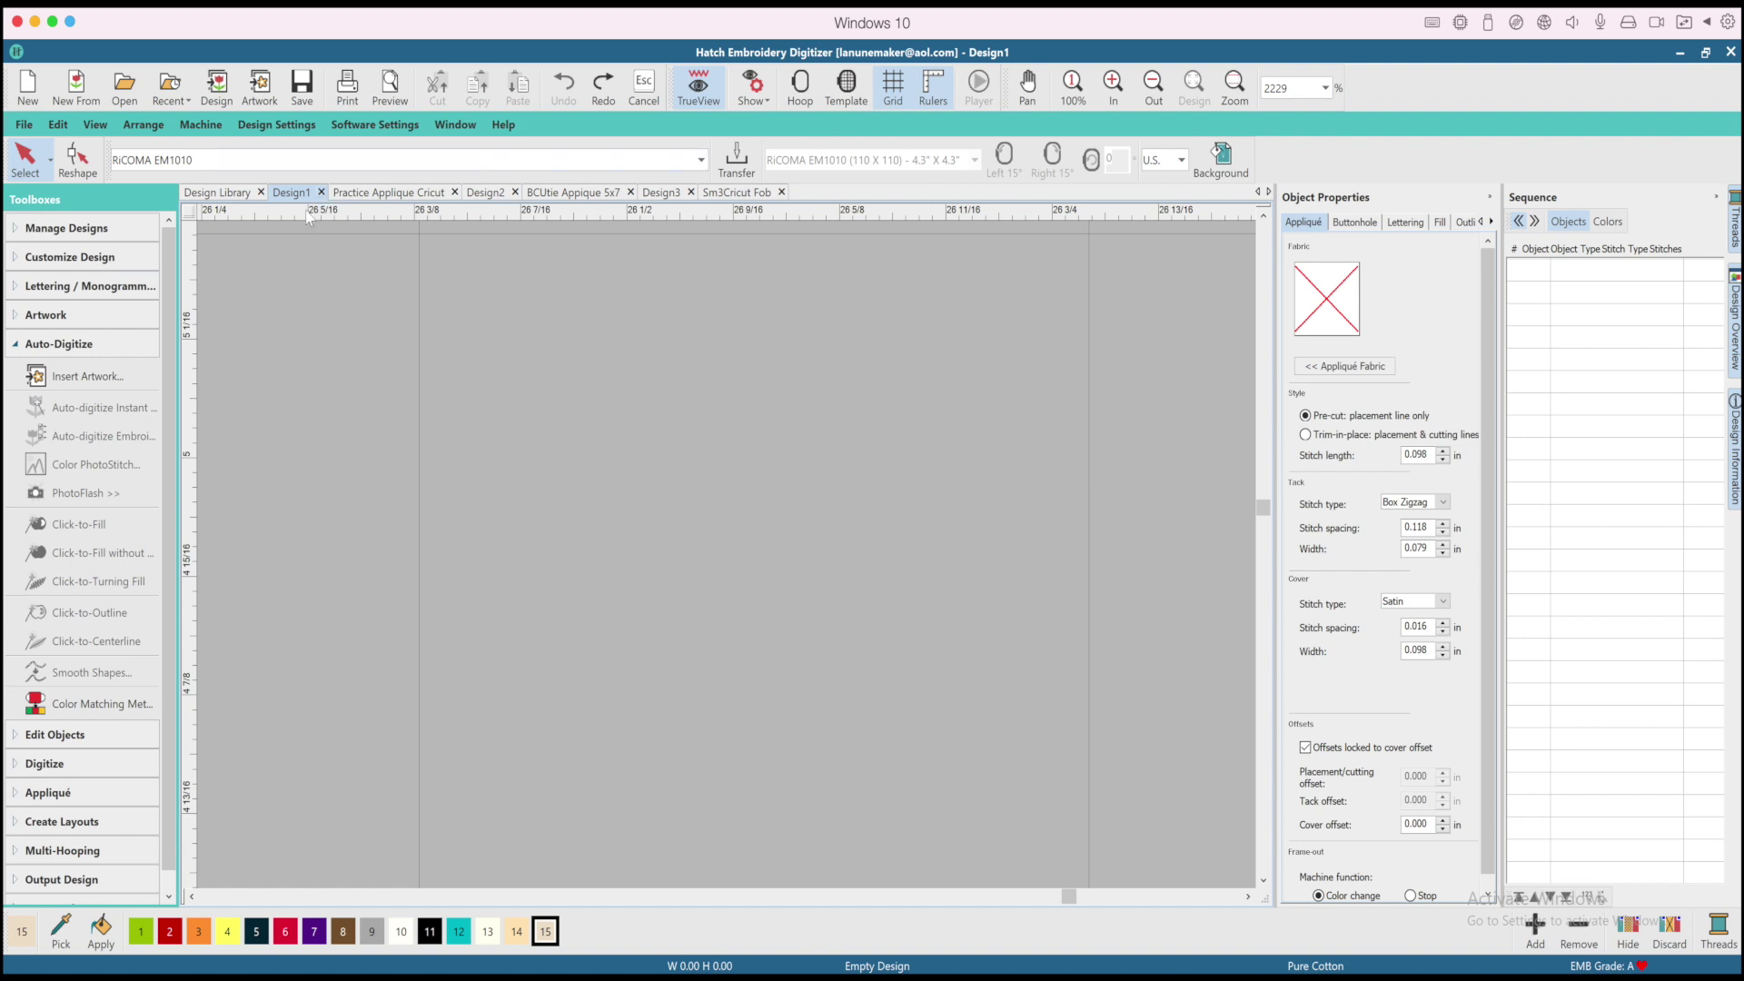
Step: Look through the open designs, including Practice Applique Cricut and Sm3Cricut Fob, and bring the BCUtie Appique 5x7 character into view
click(372, 194)
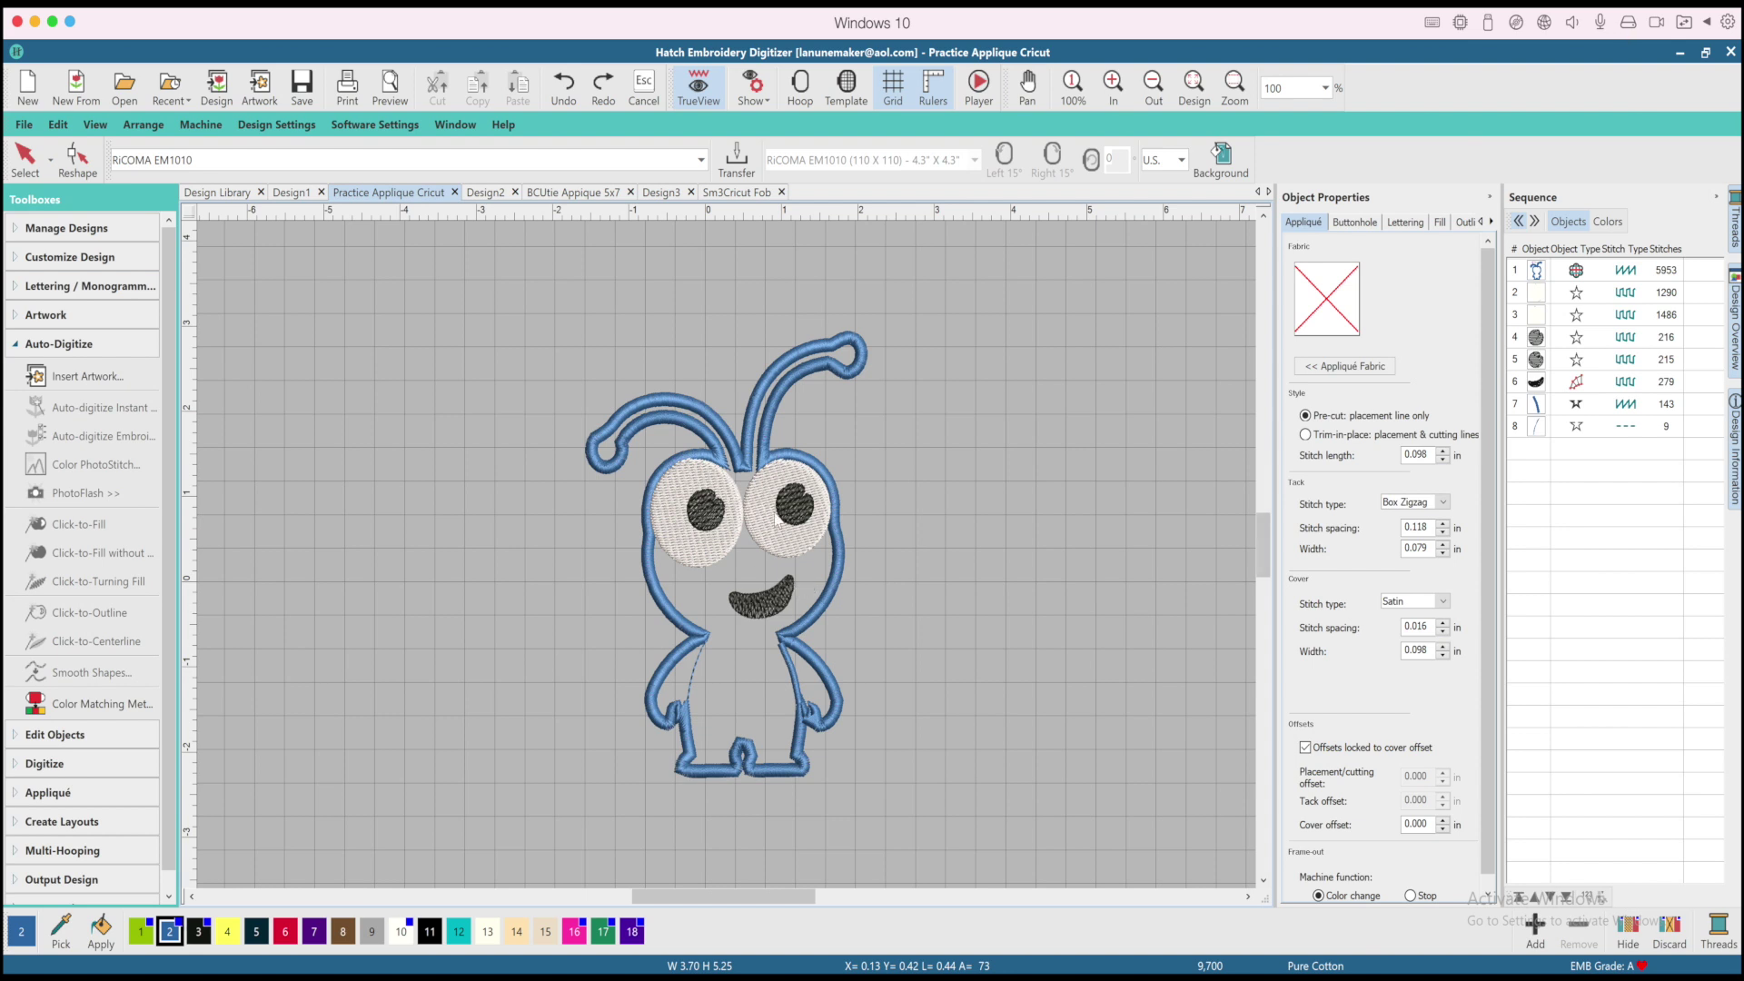
click(486, 194)
click(548, 194)
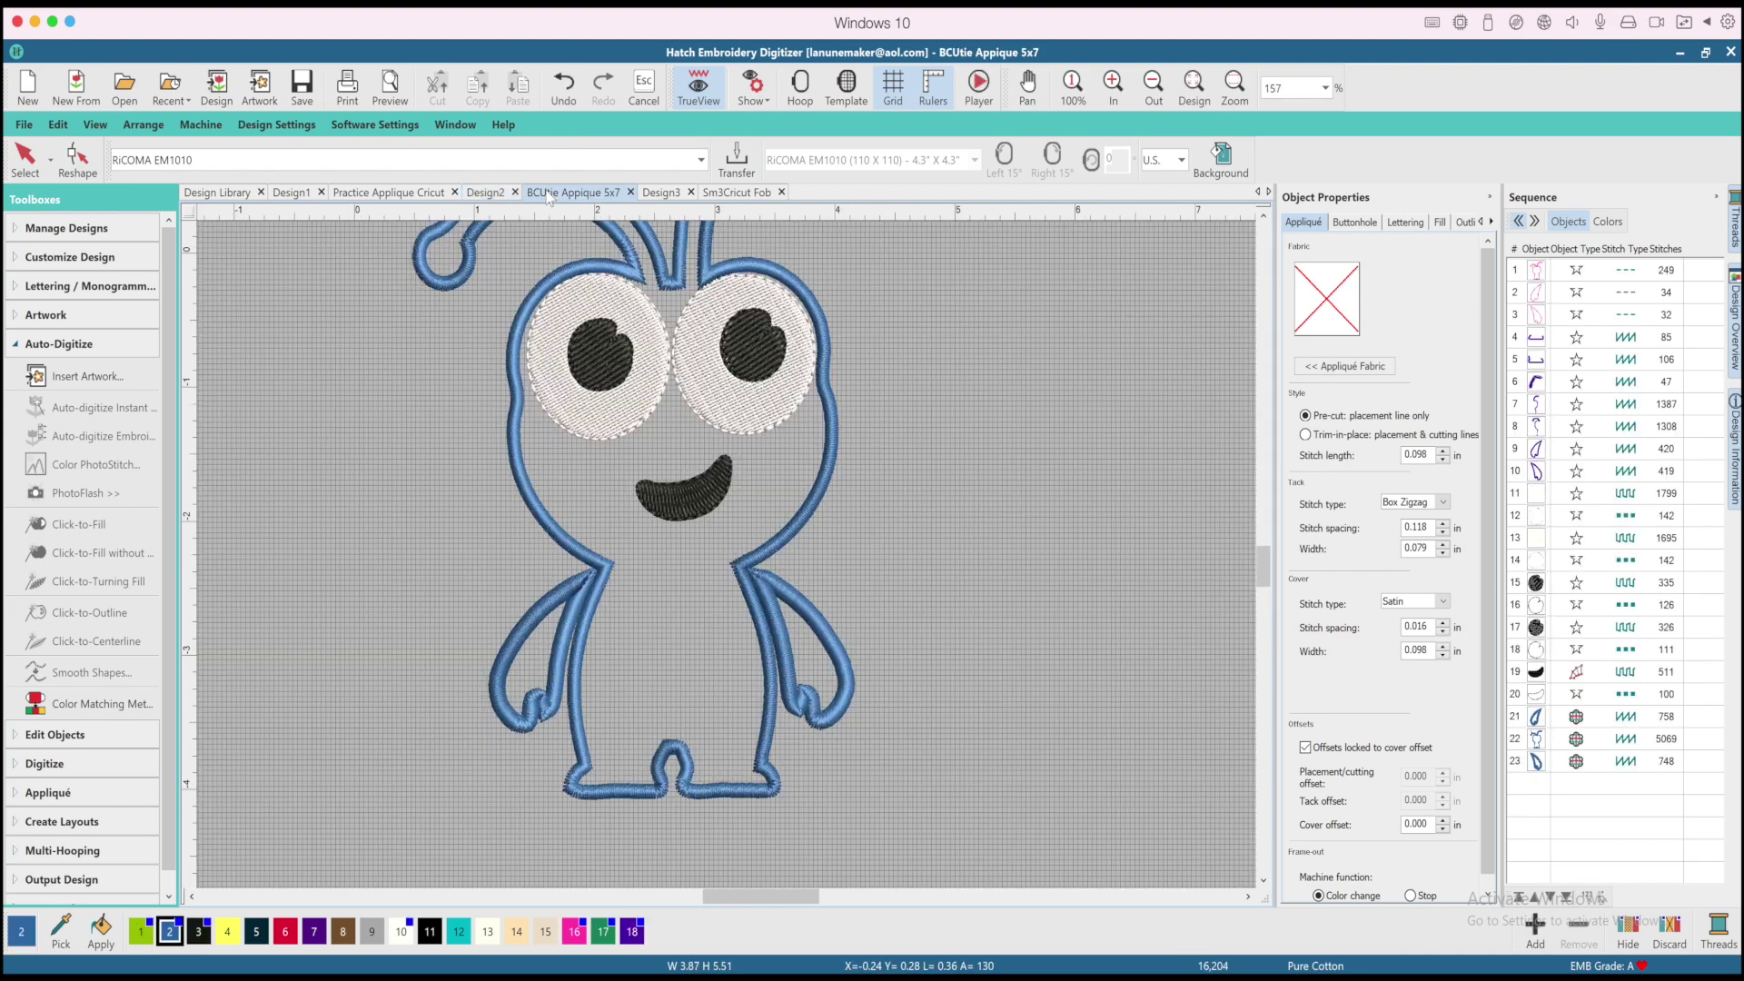
scroll(739, 346, up, 3)
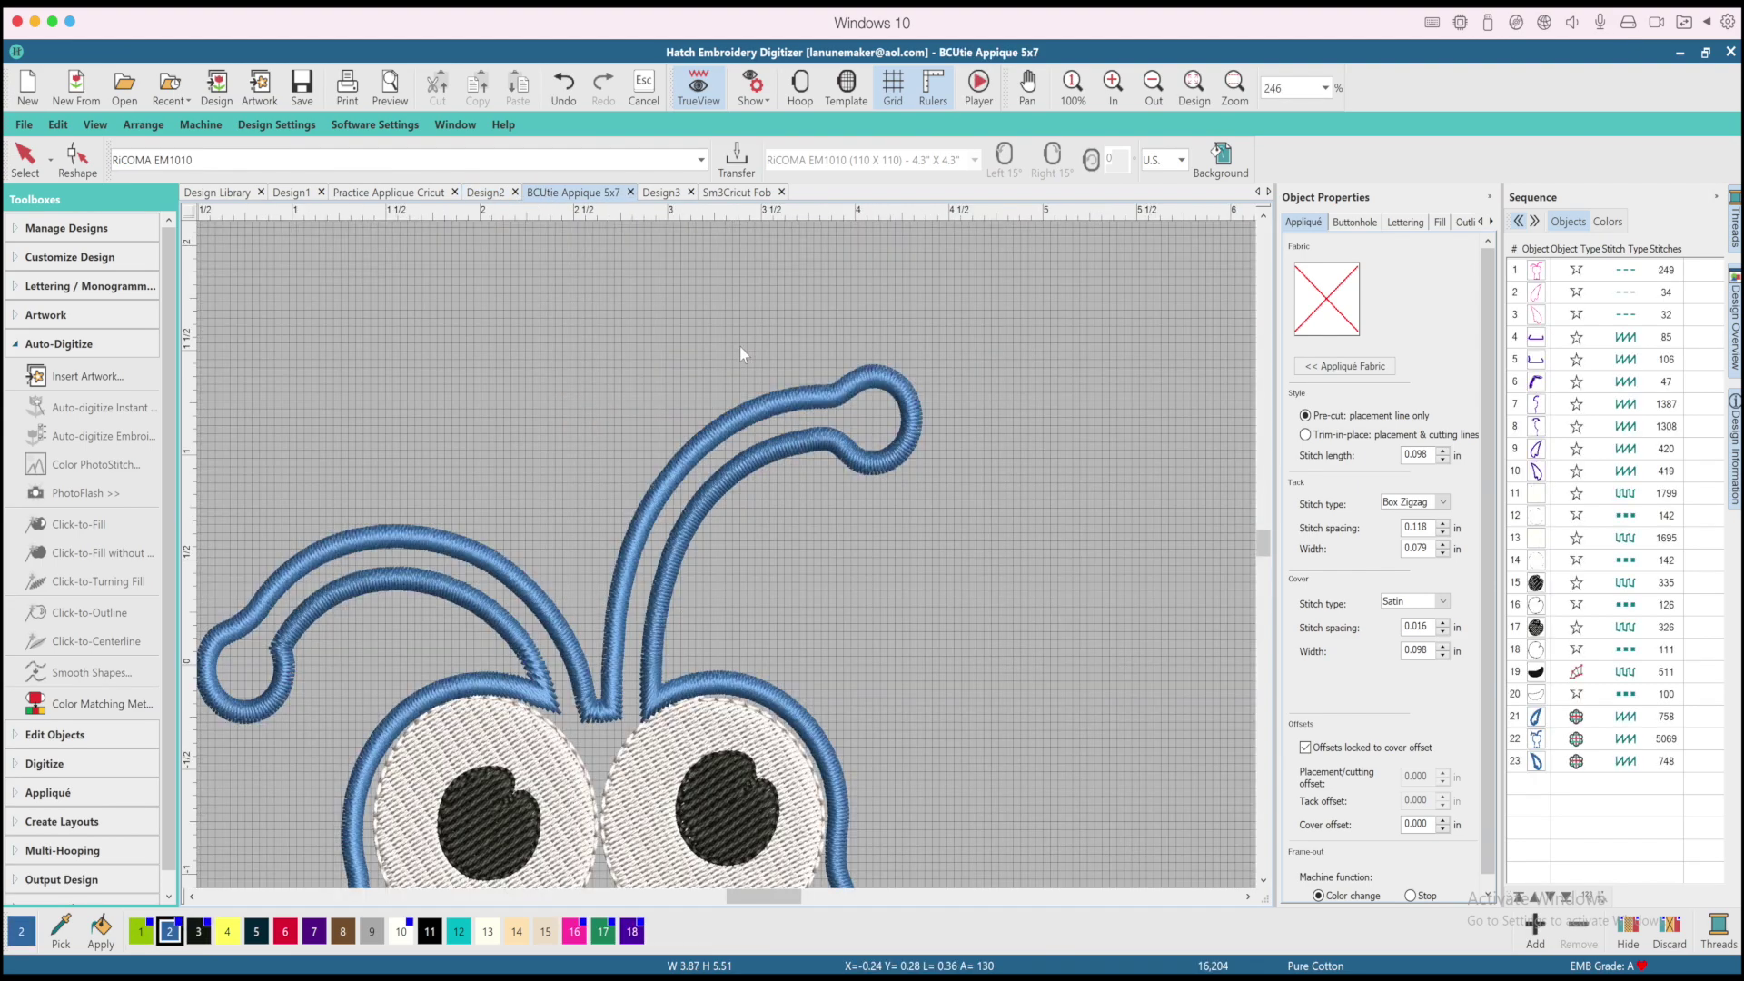
click(737, 192)
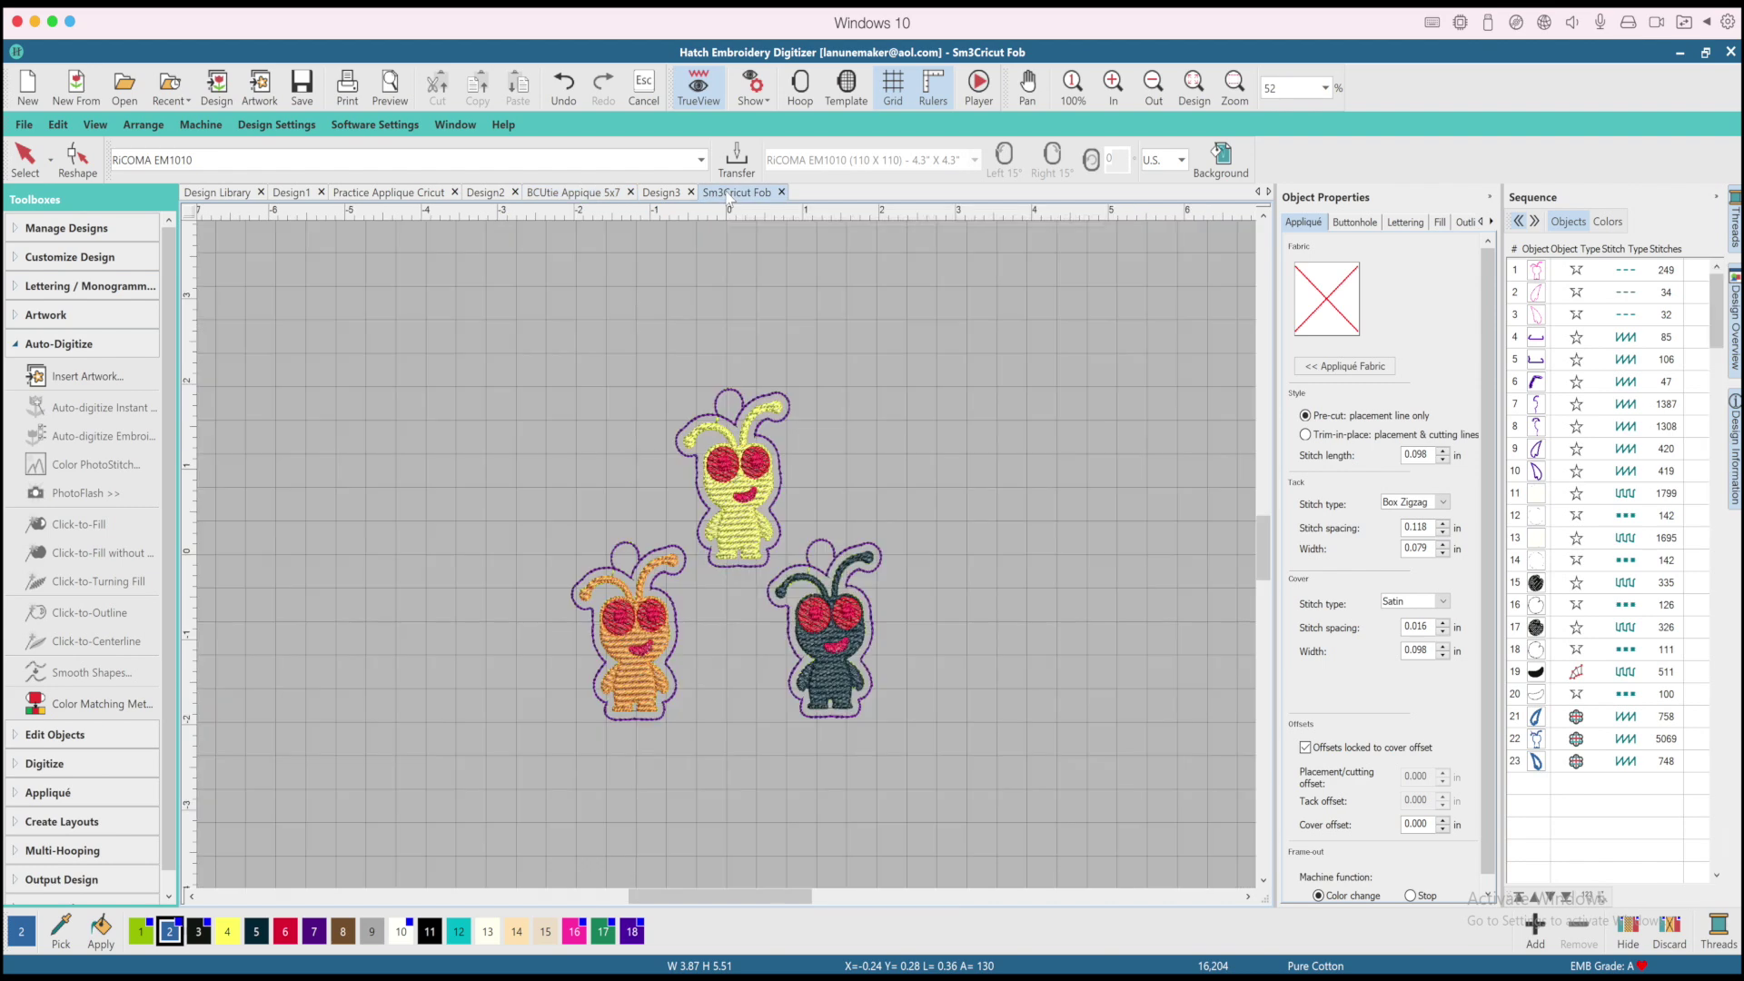
click(661, 192)
click(573, 193)
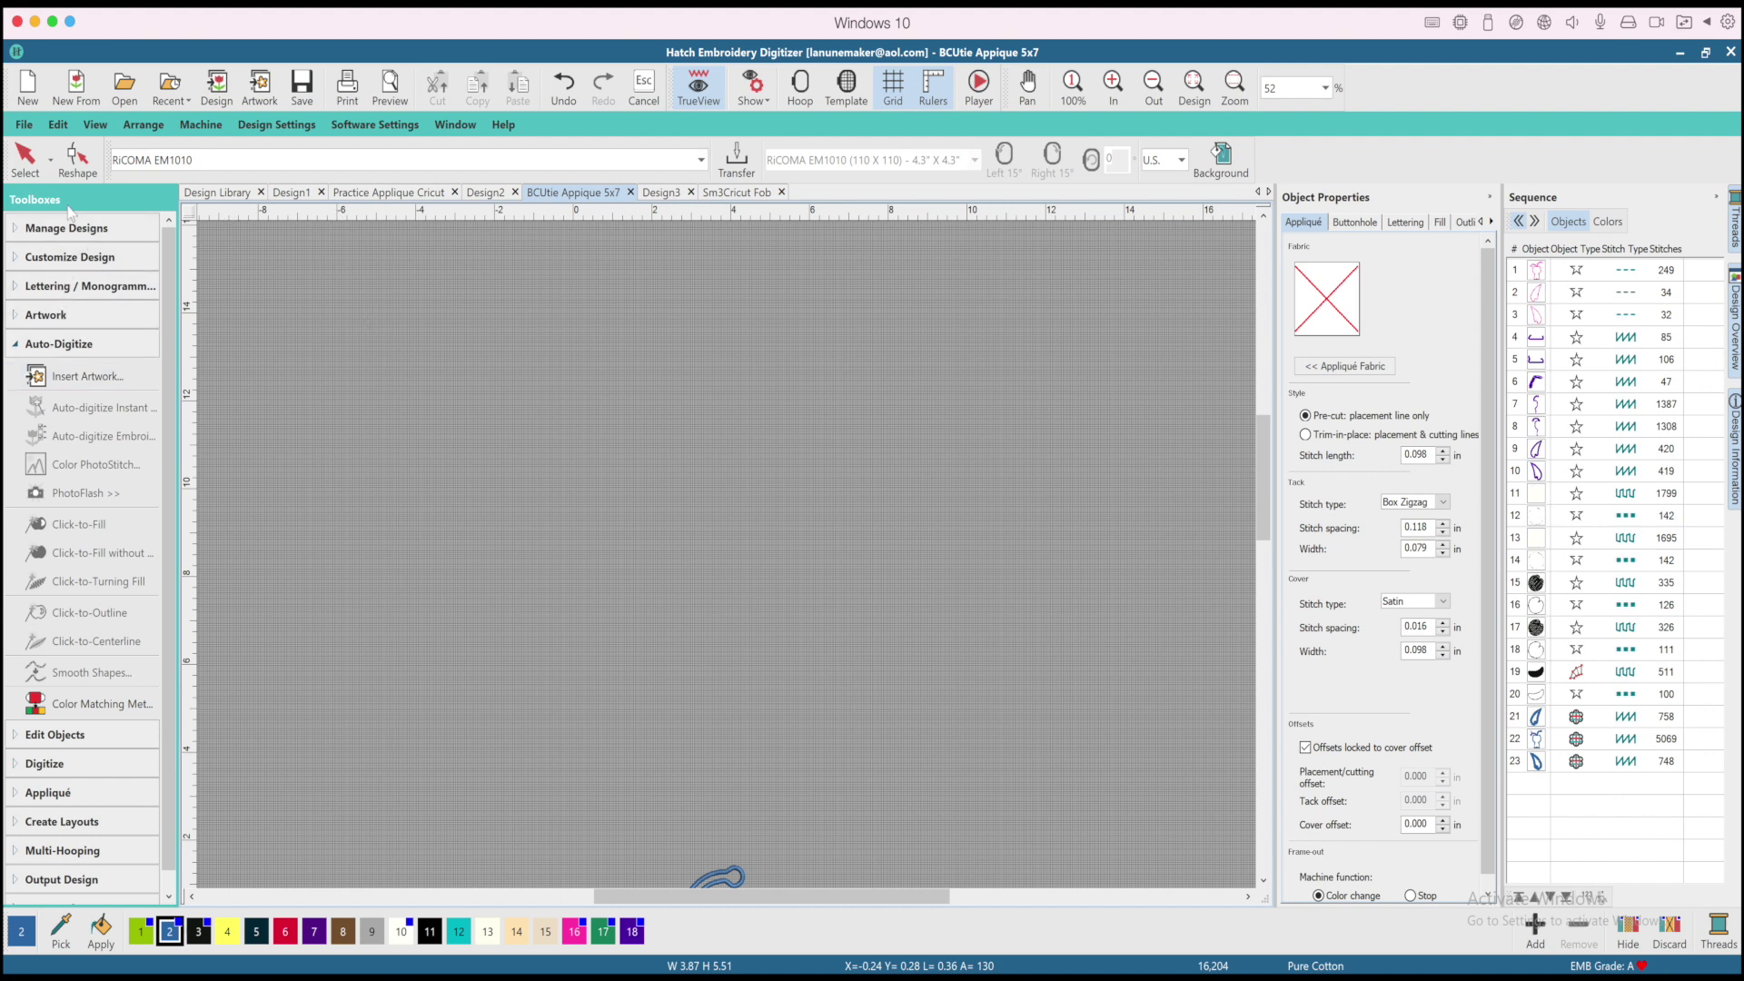
click(50, 349)
click(50, 349)
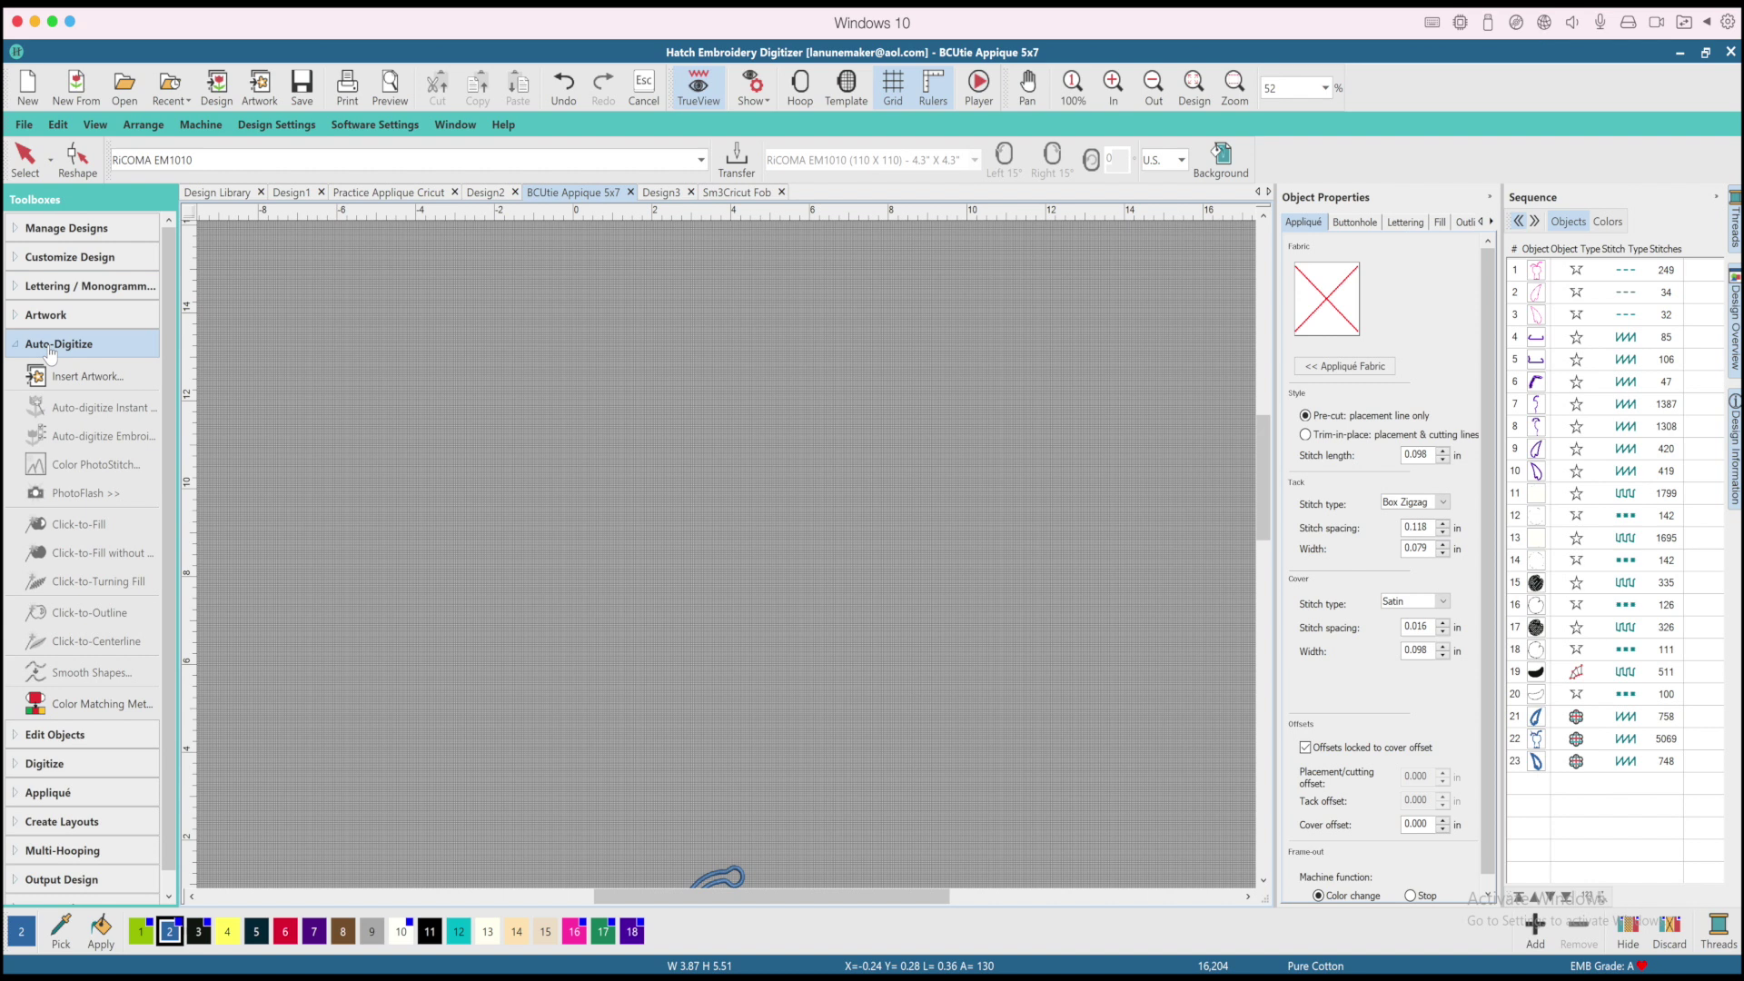
drag(1259, 480, 1254, 561)
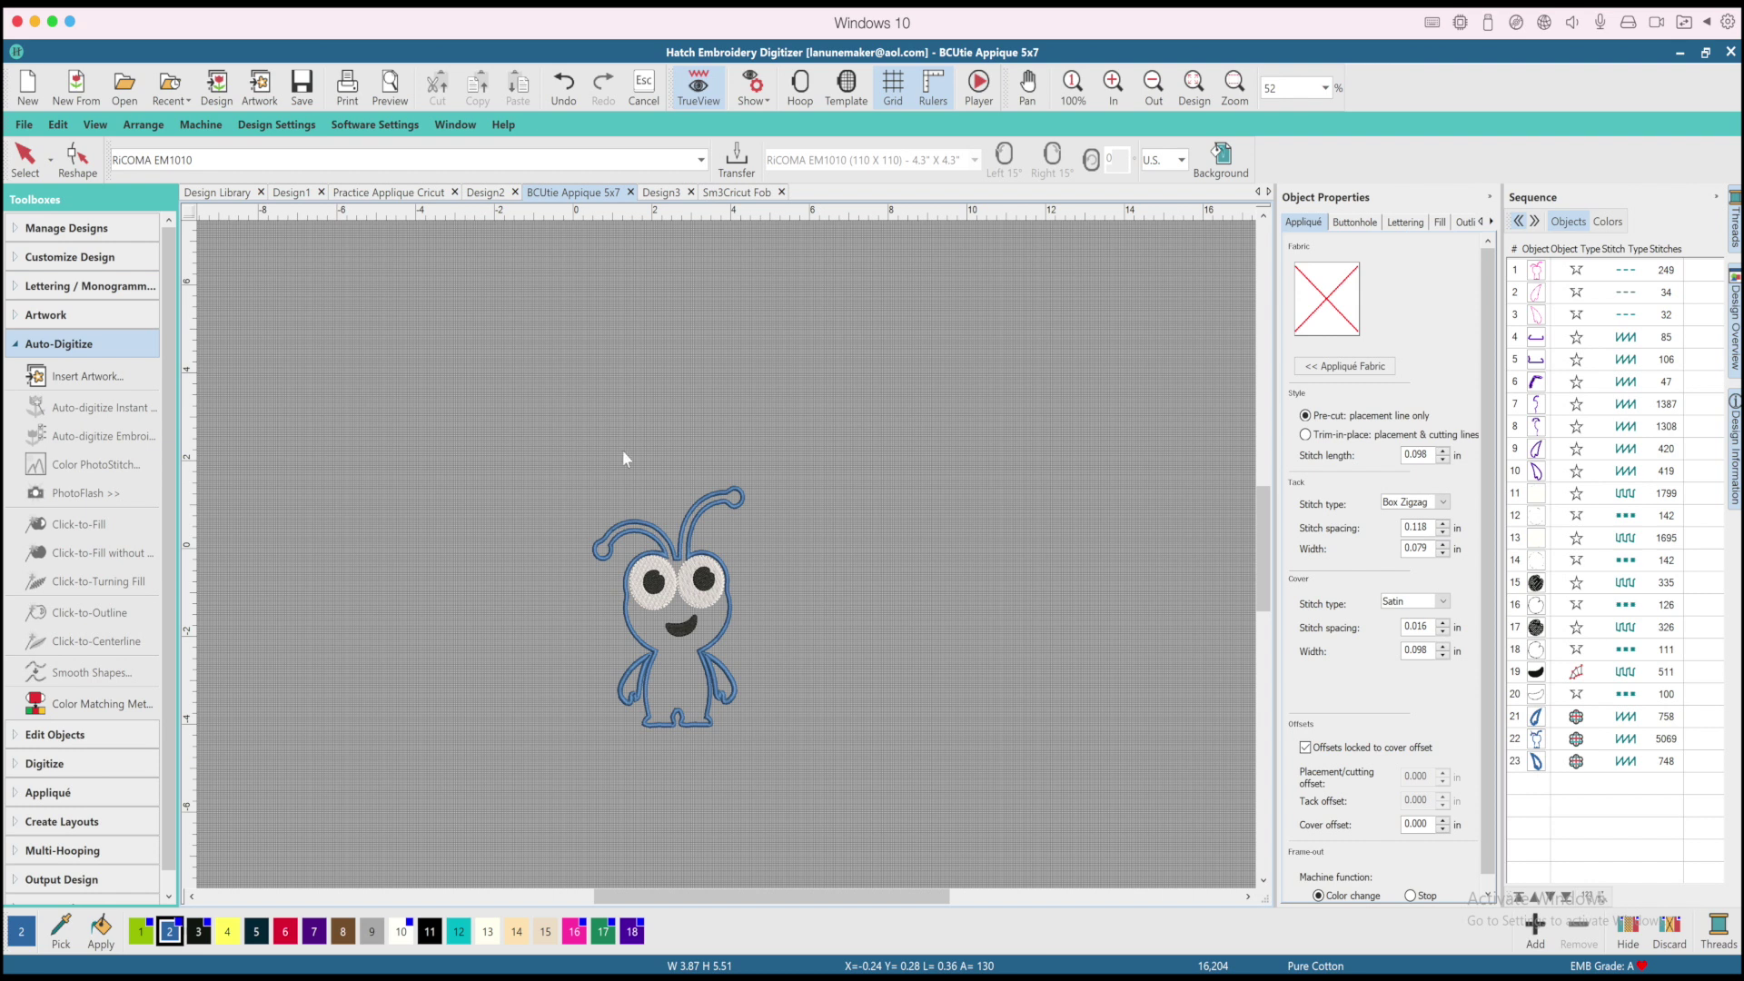
Step: Insert the Cricut Cutie2021 artwork into Design2 and auto-digitize it as instant embroidery
click(499, 194)
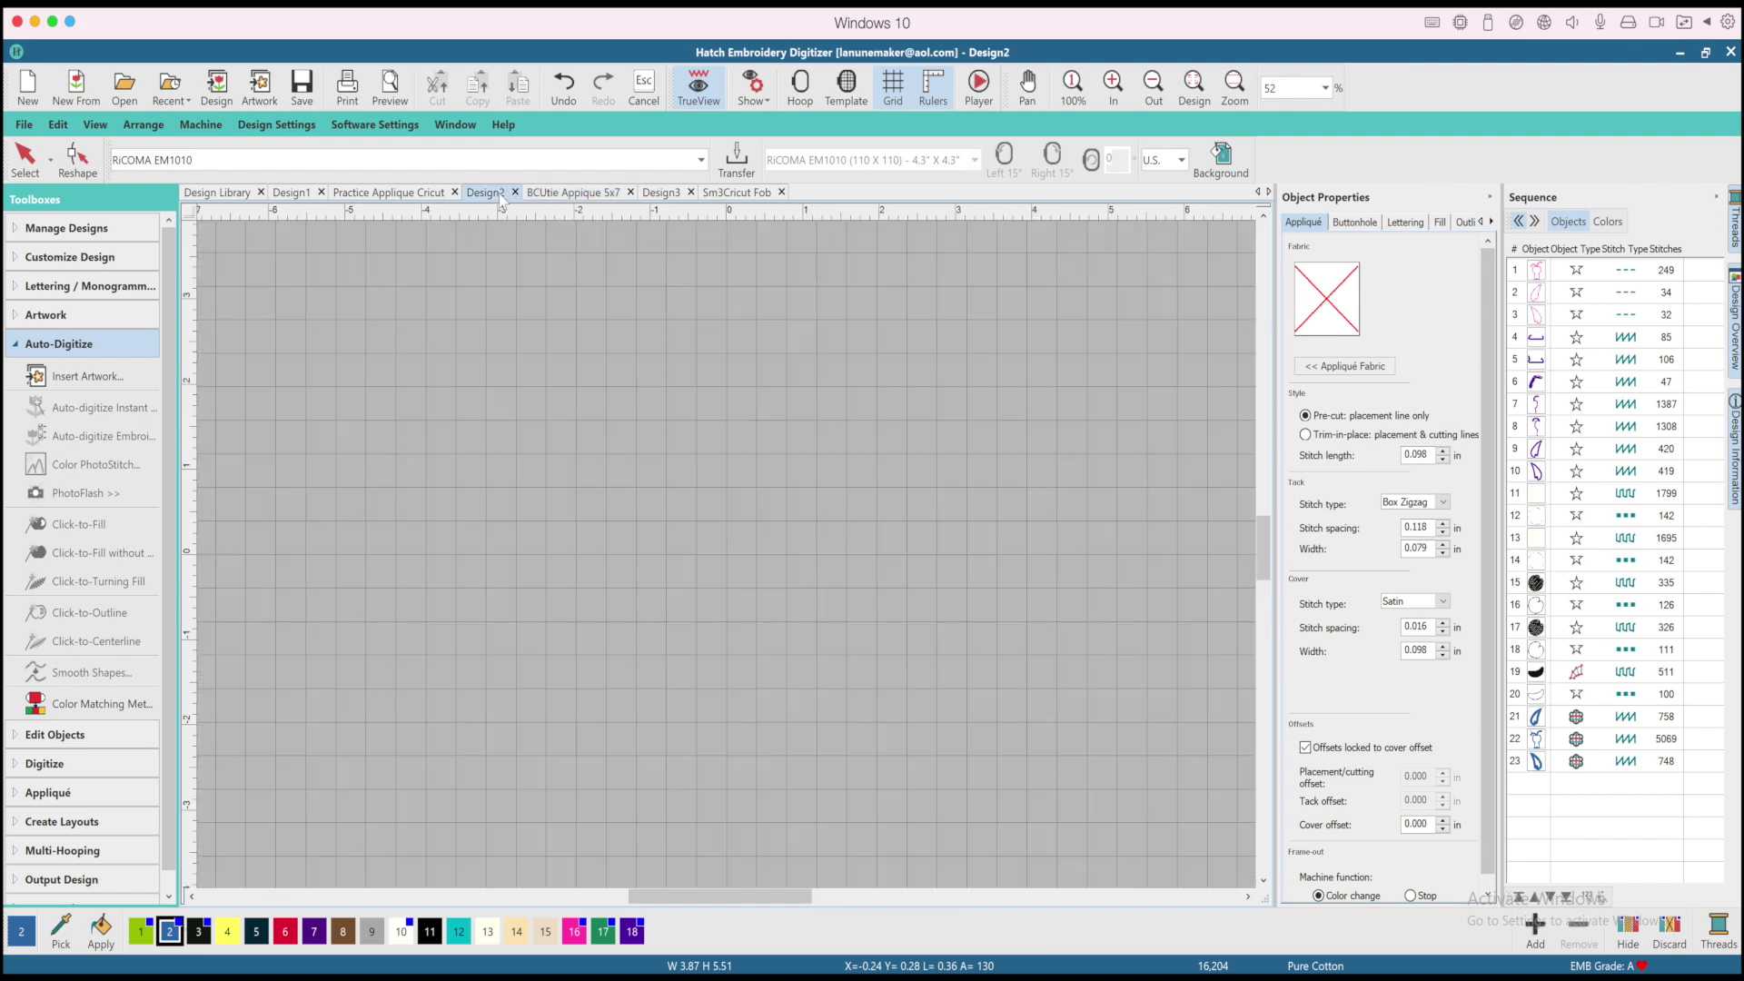
click(78, 376)
click(209, 317)
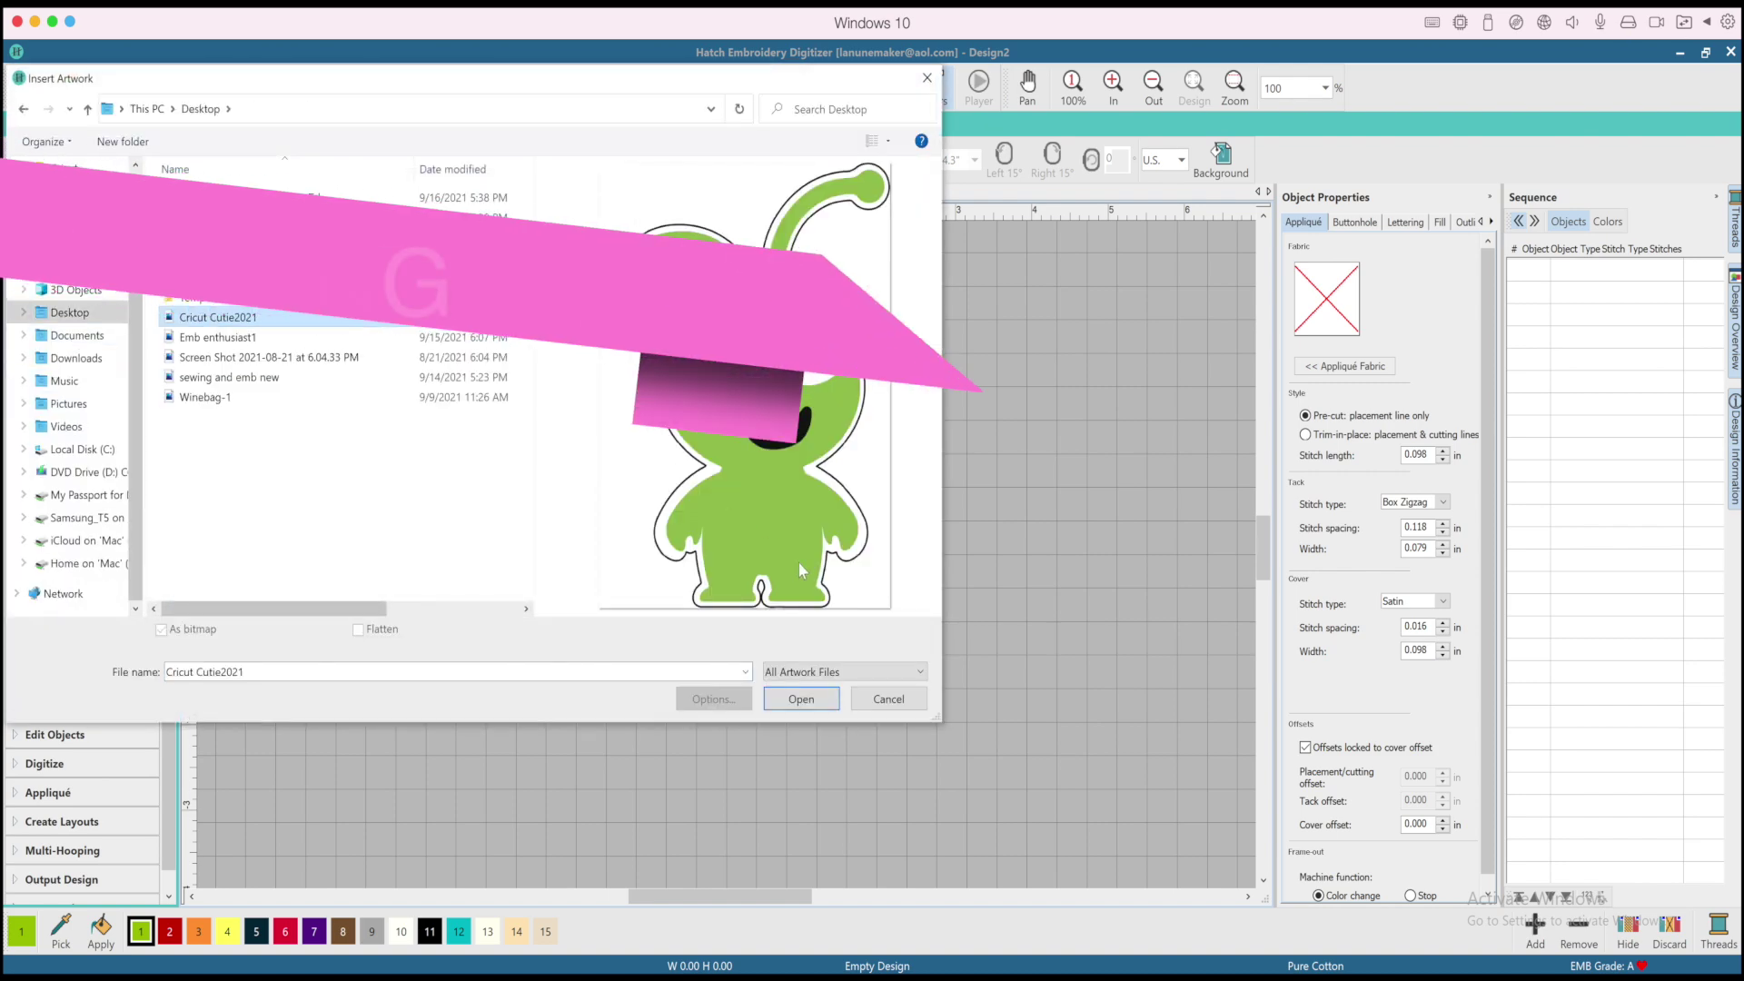
click(788, 704)
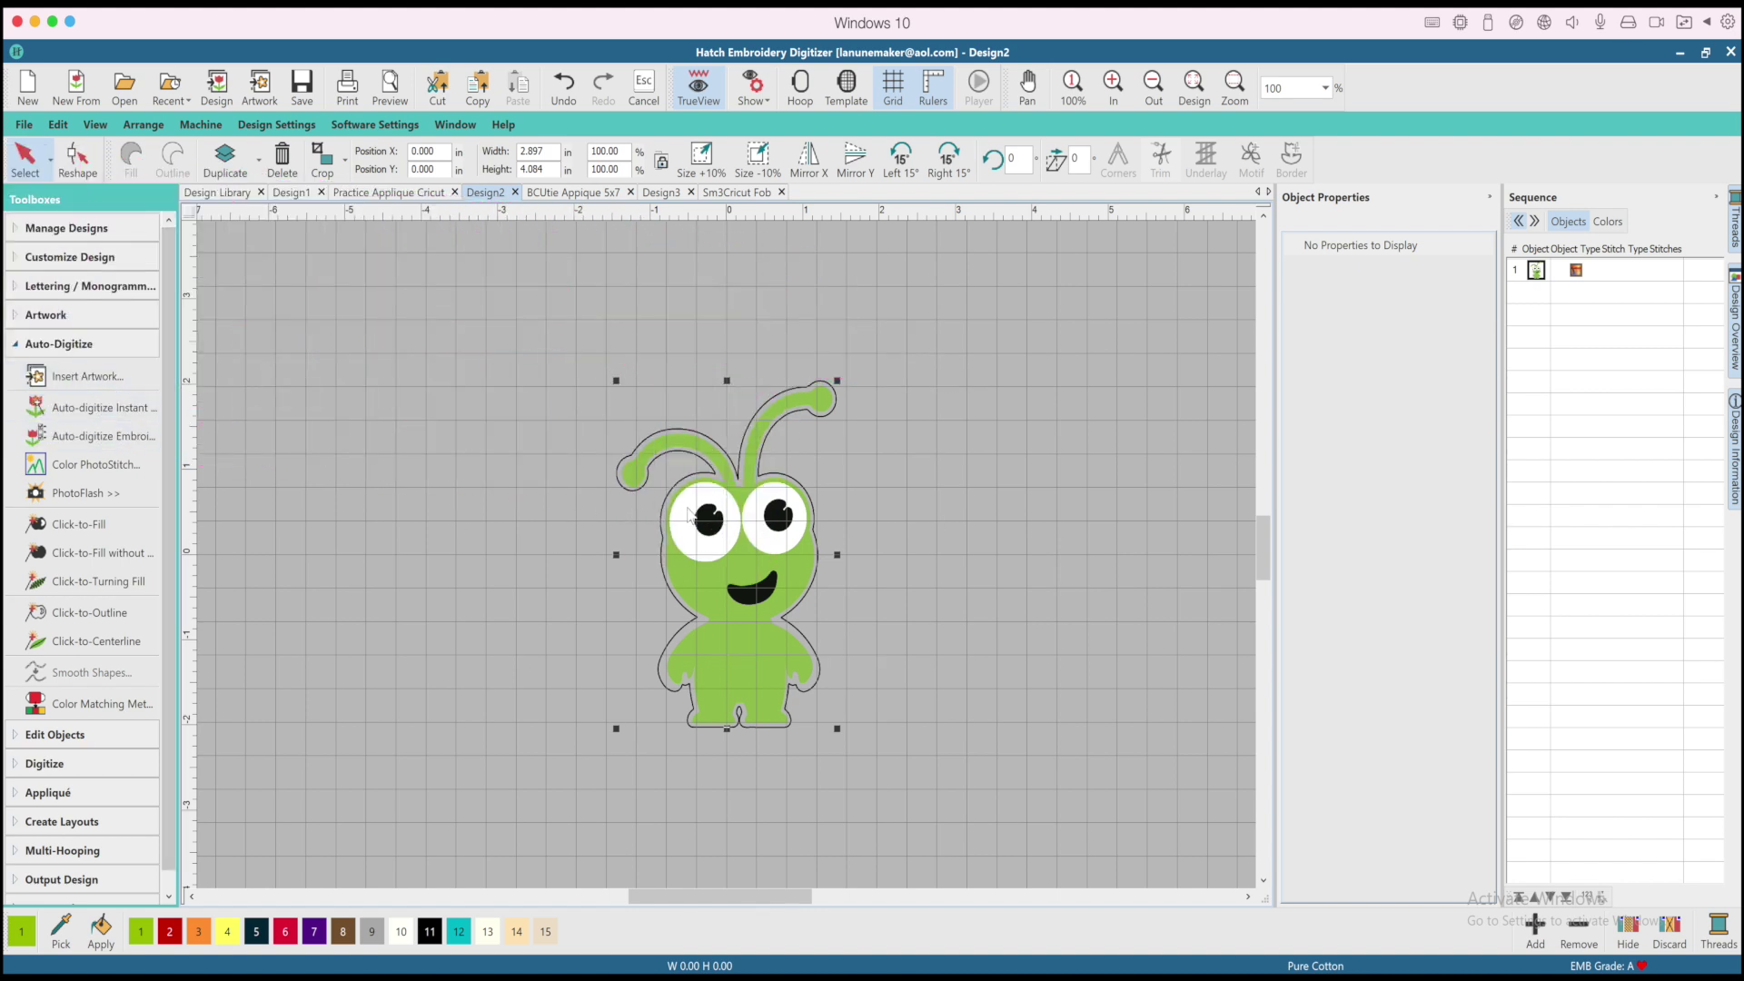
click(99, 406)
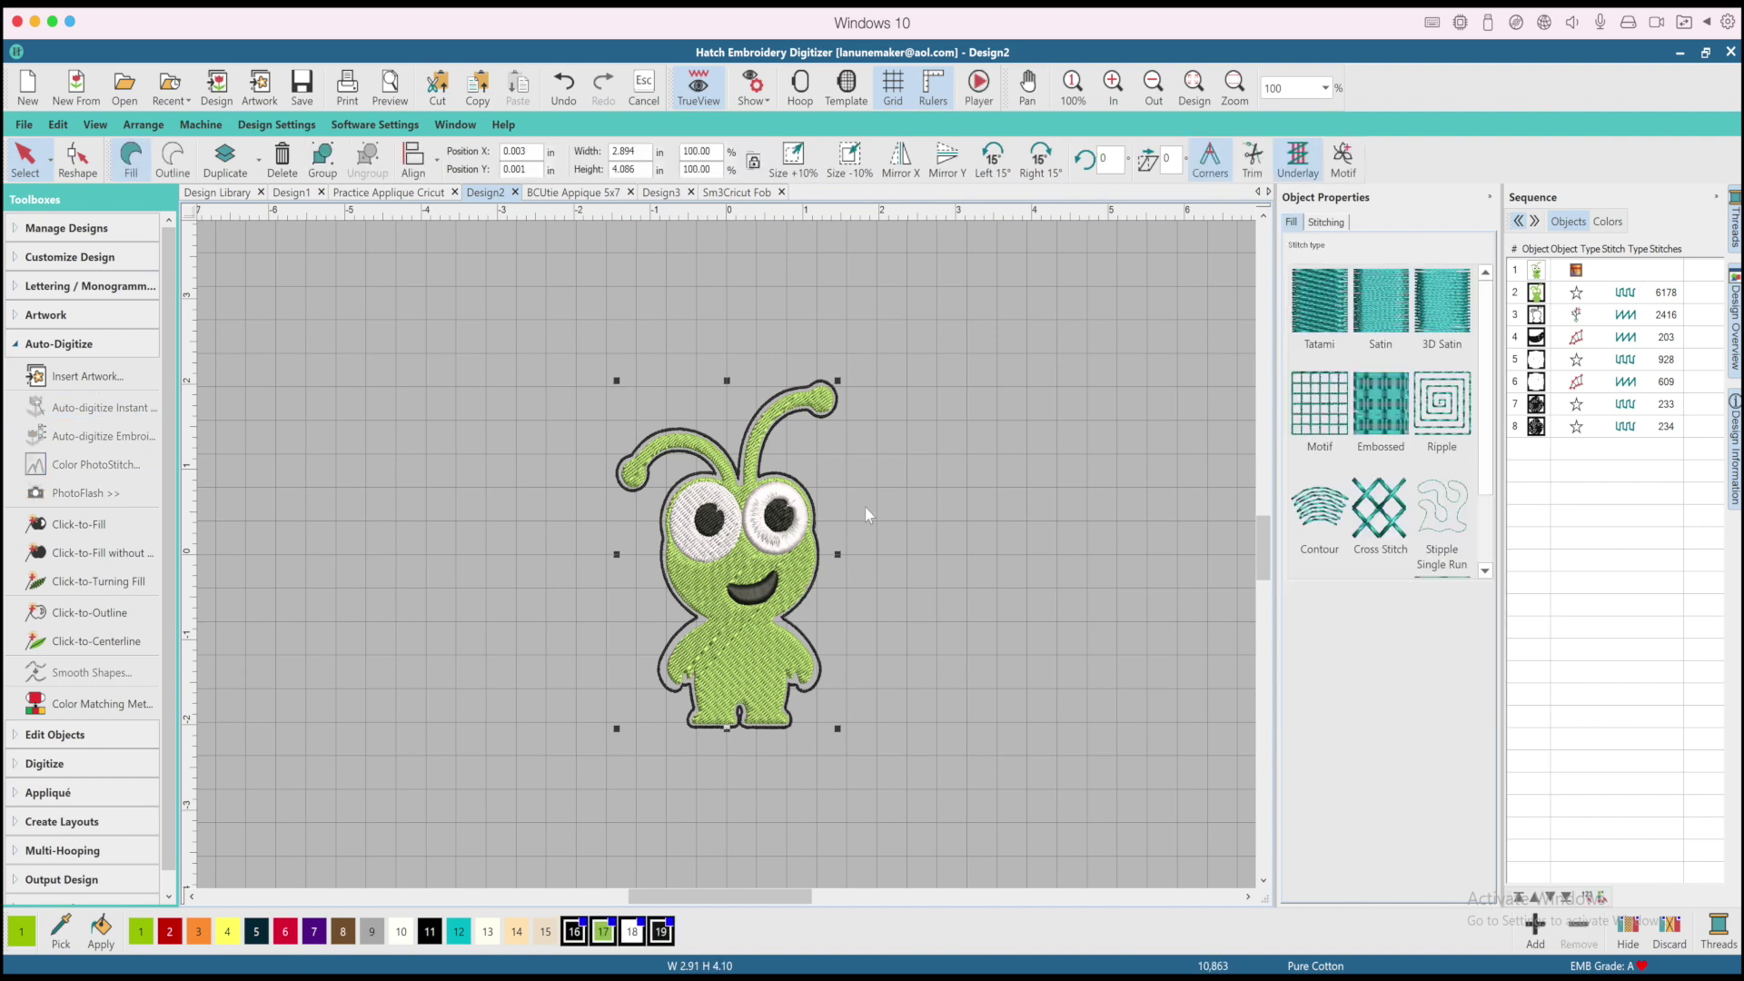
scroll(868, 507, down, 1)
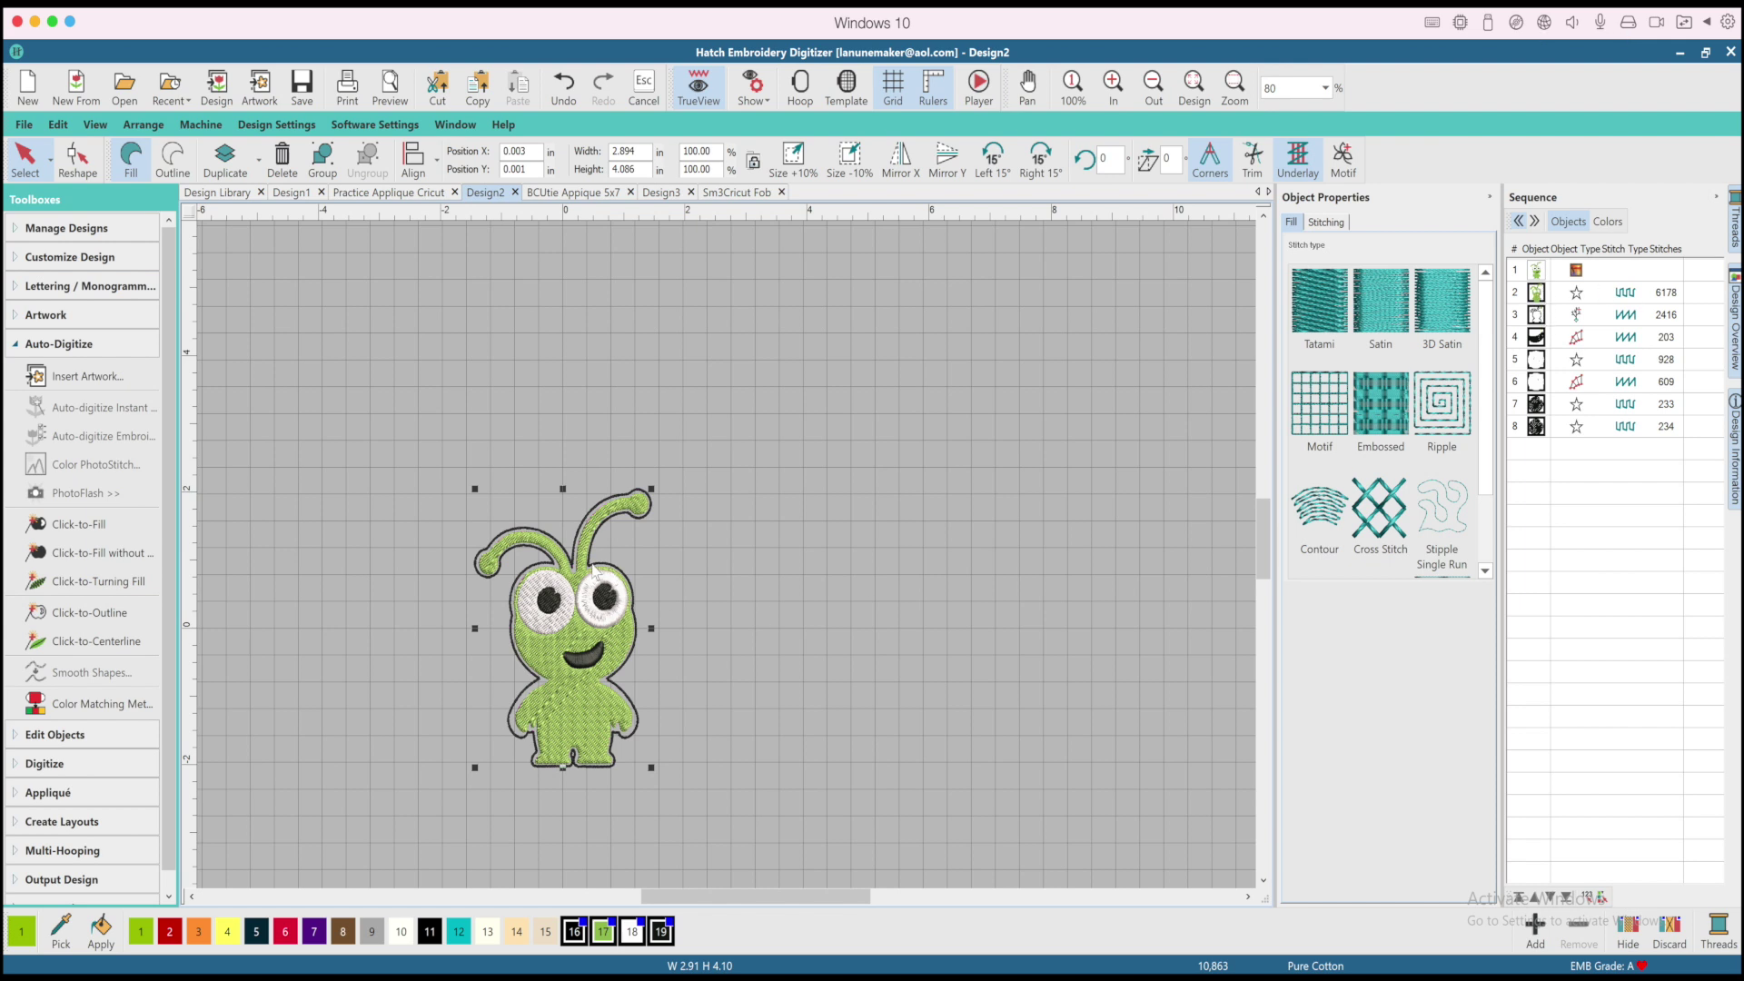
Step: In the Practice Applique Cricut design, examine the Export Cutting options for embroidery and appliqué shapes without exporting
scroll(95, 572, down, 1)
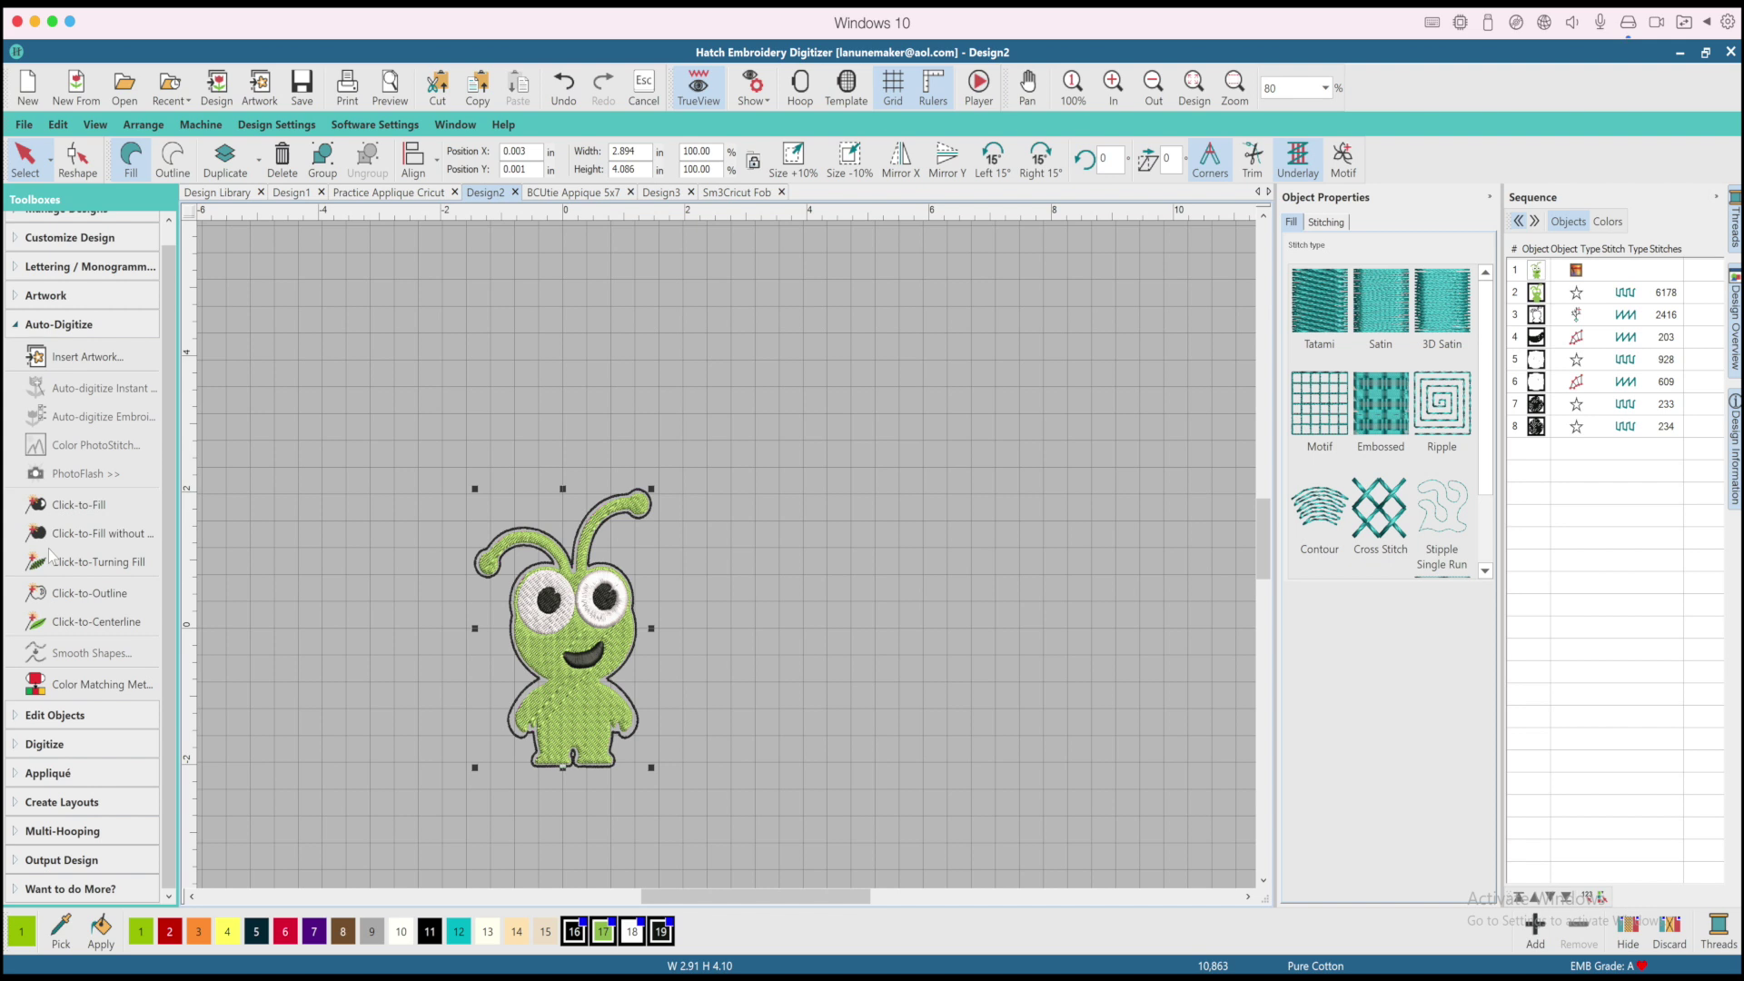
scroll(50, 556, up, 1)
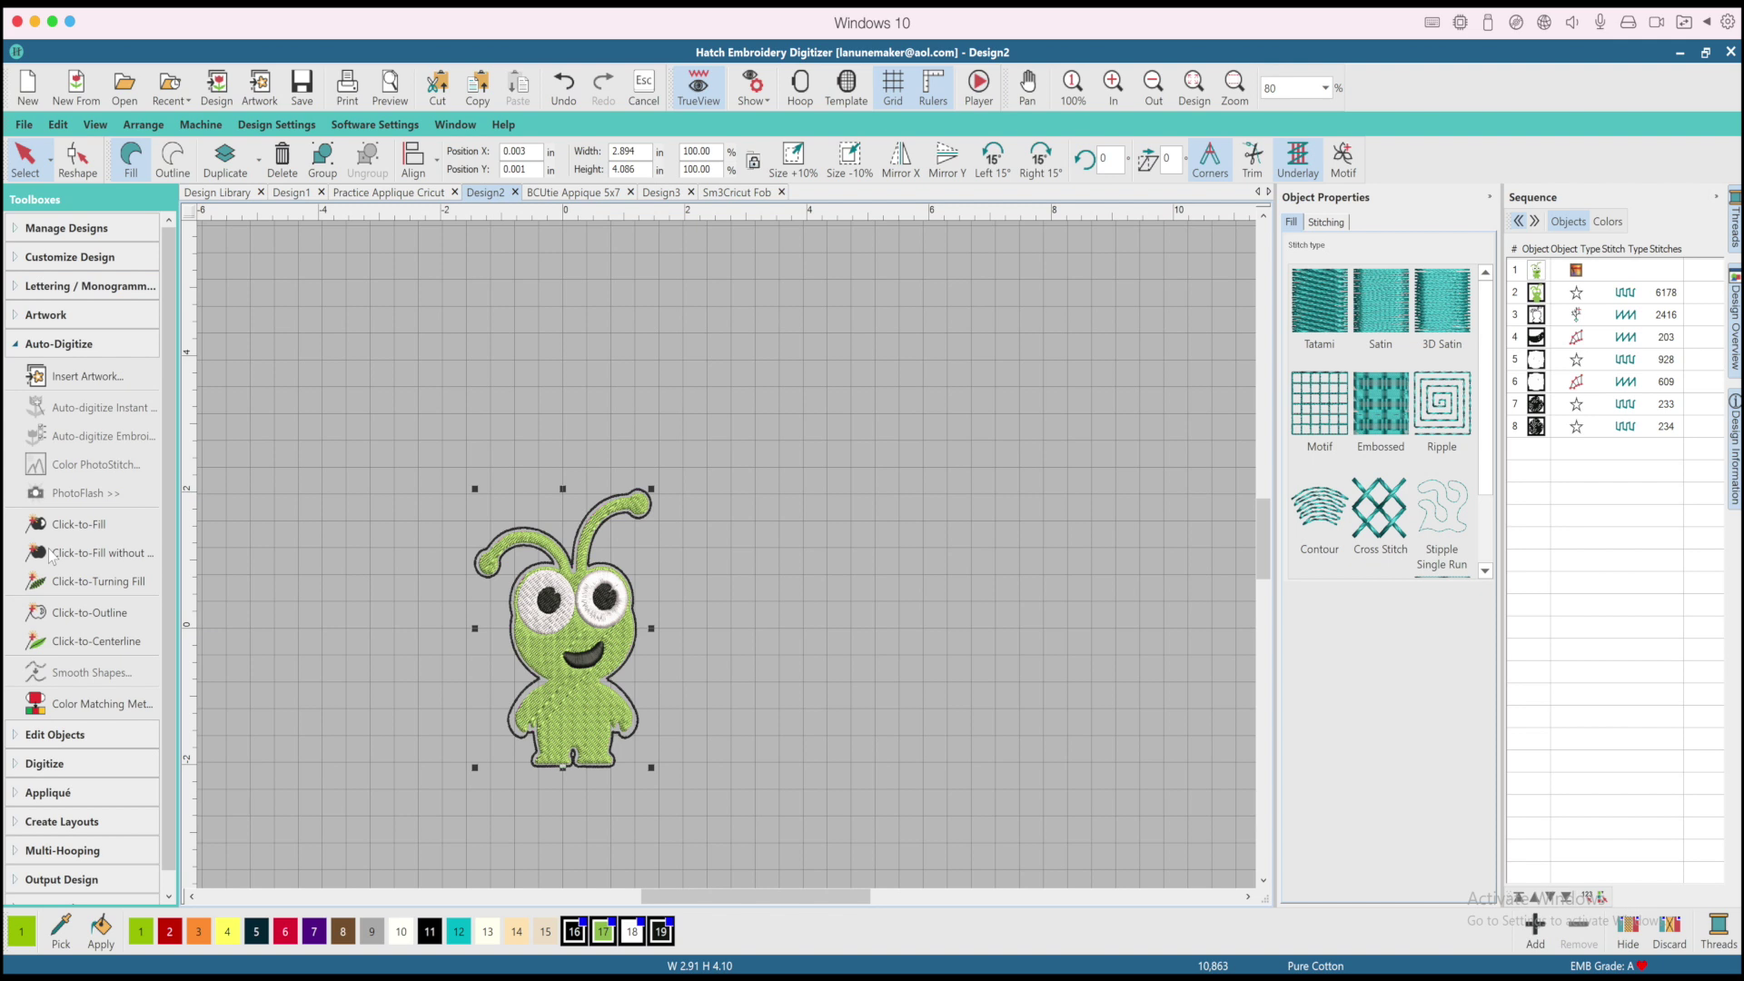
scroll(49, 790, down, 1)
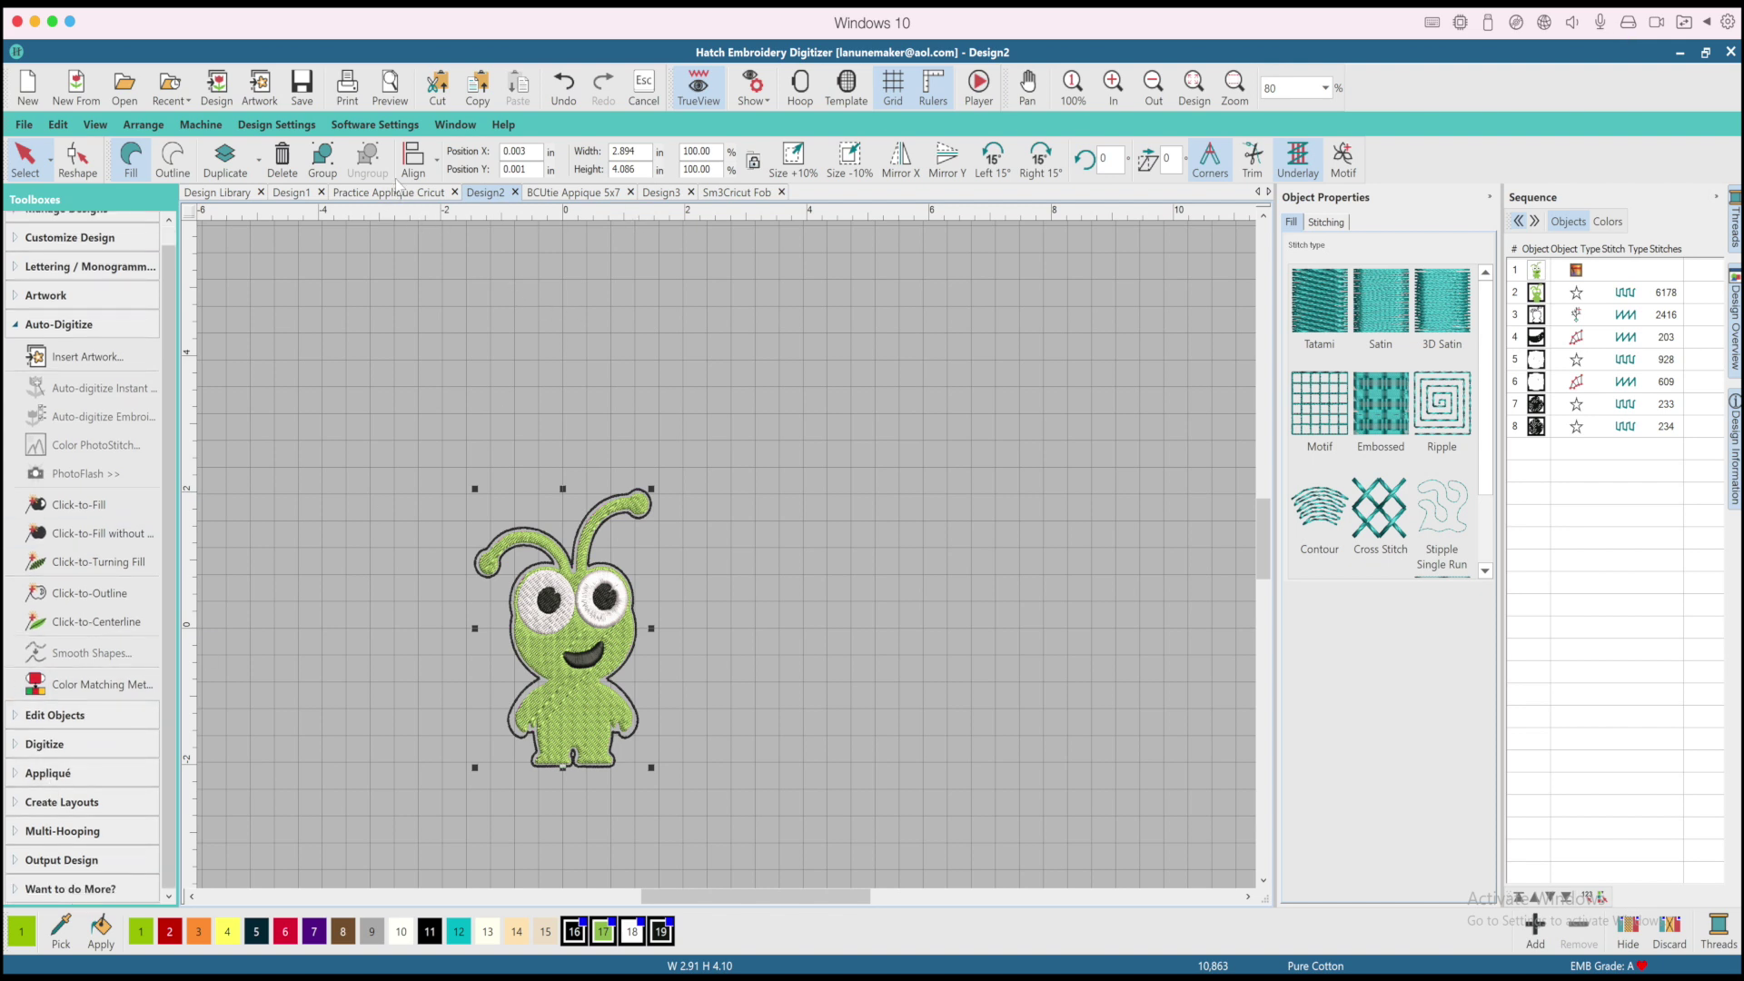
click(393, 193)
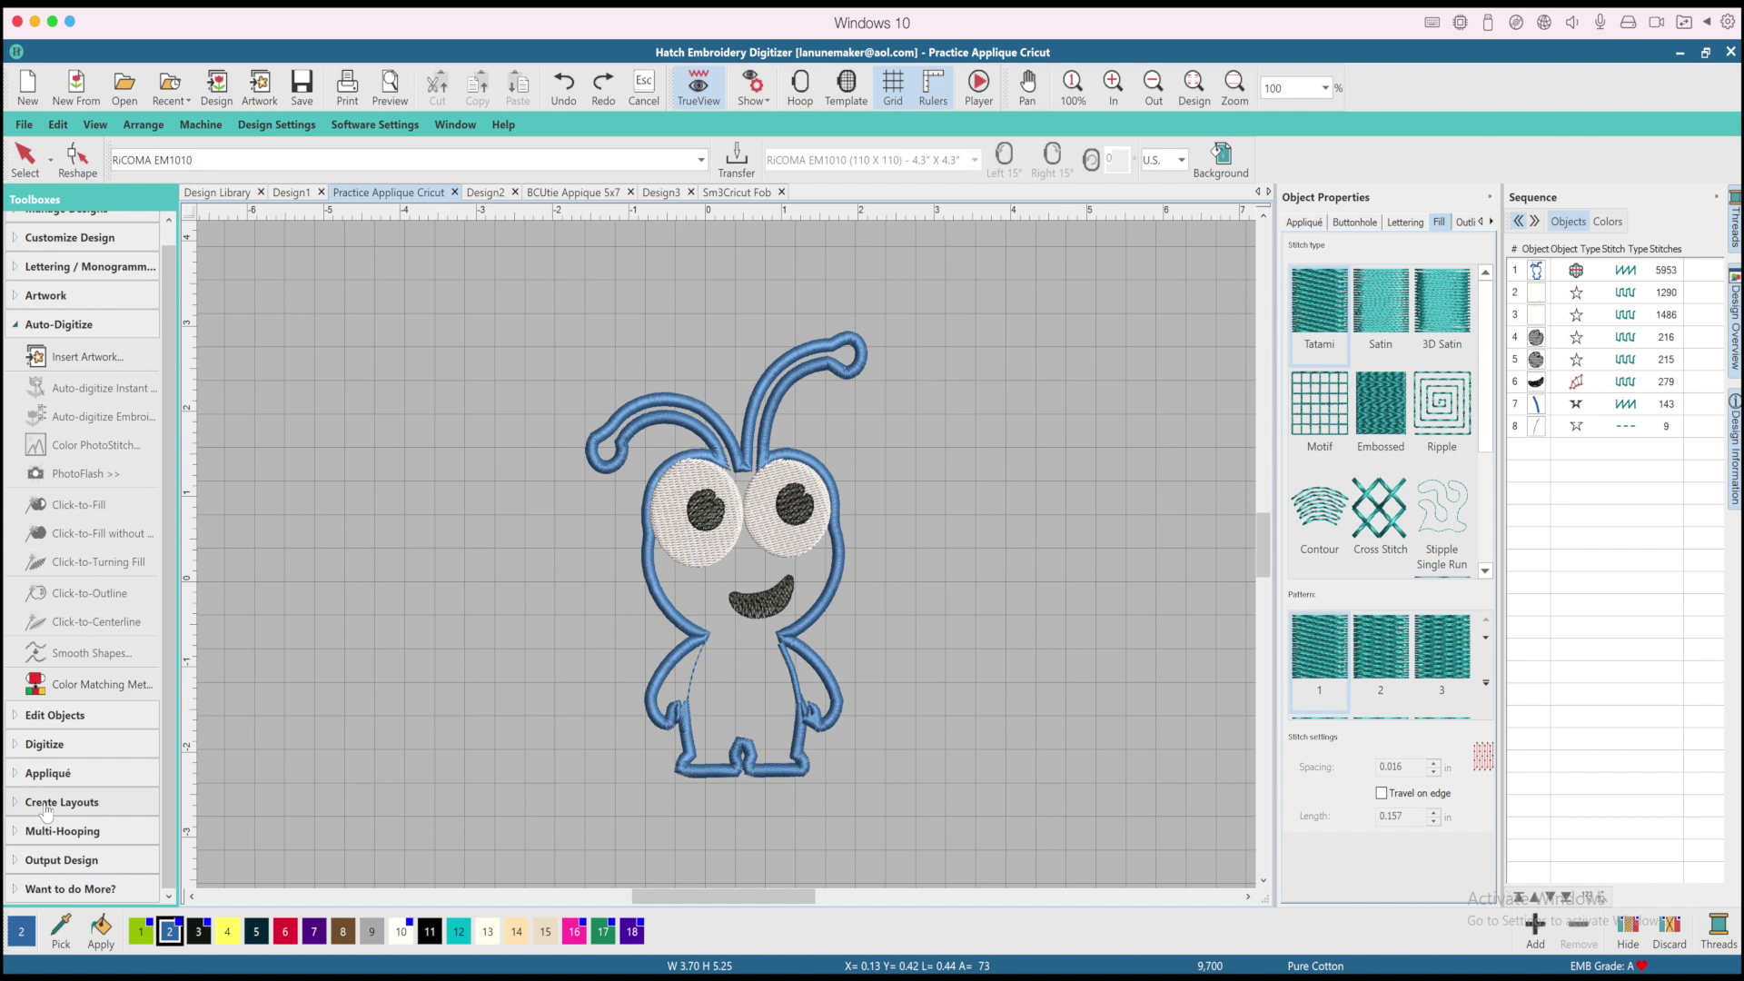
click(48, 861)
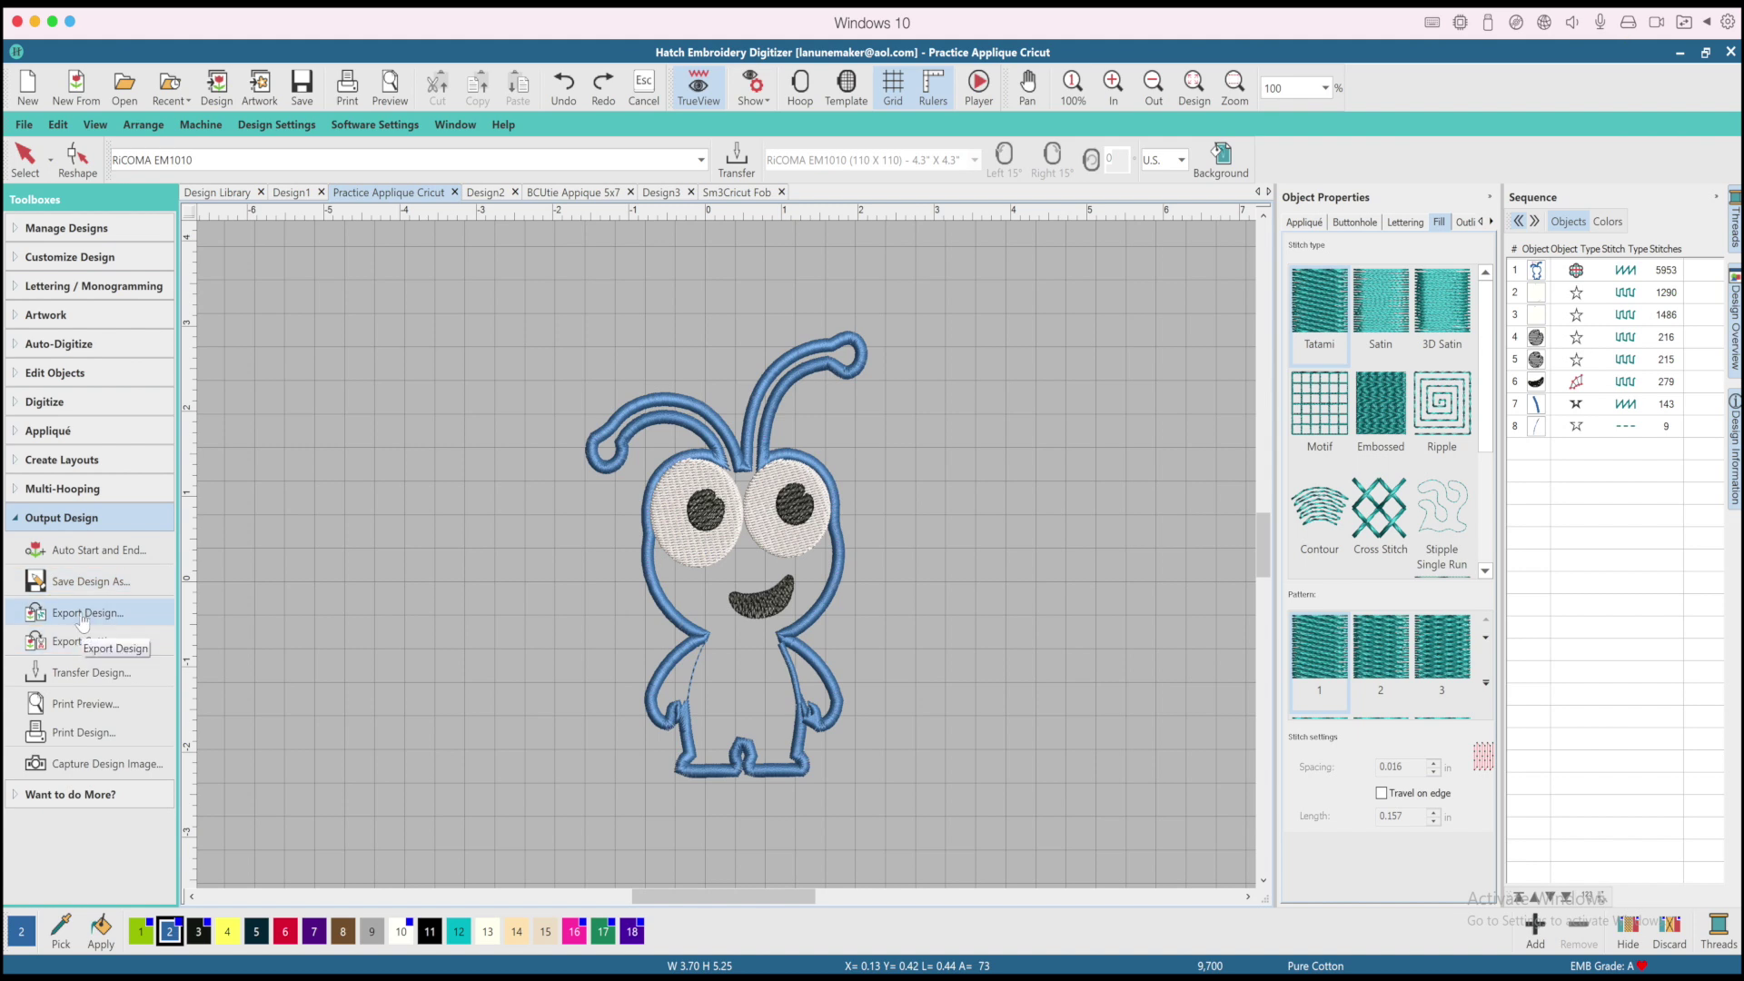
click(84, 641)
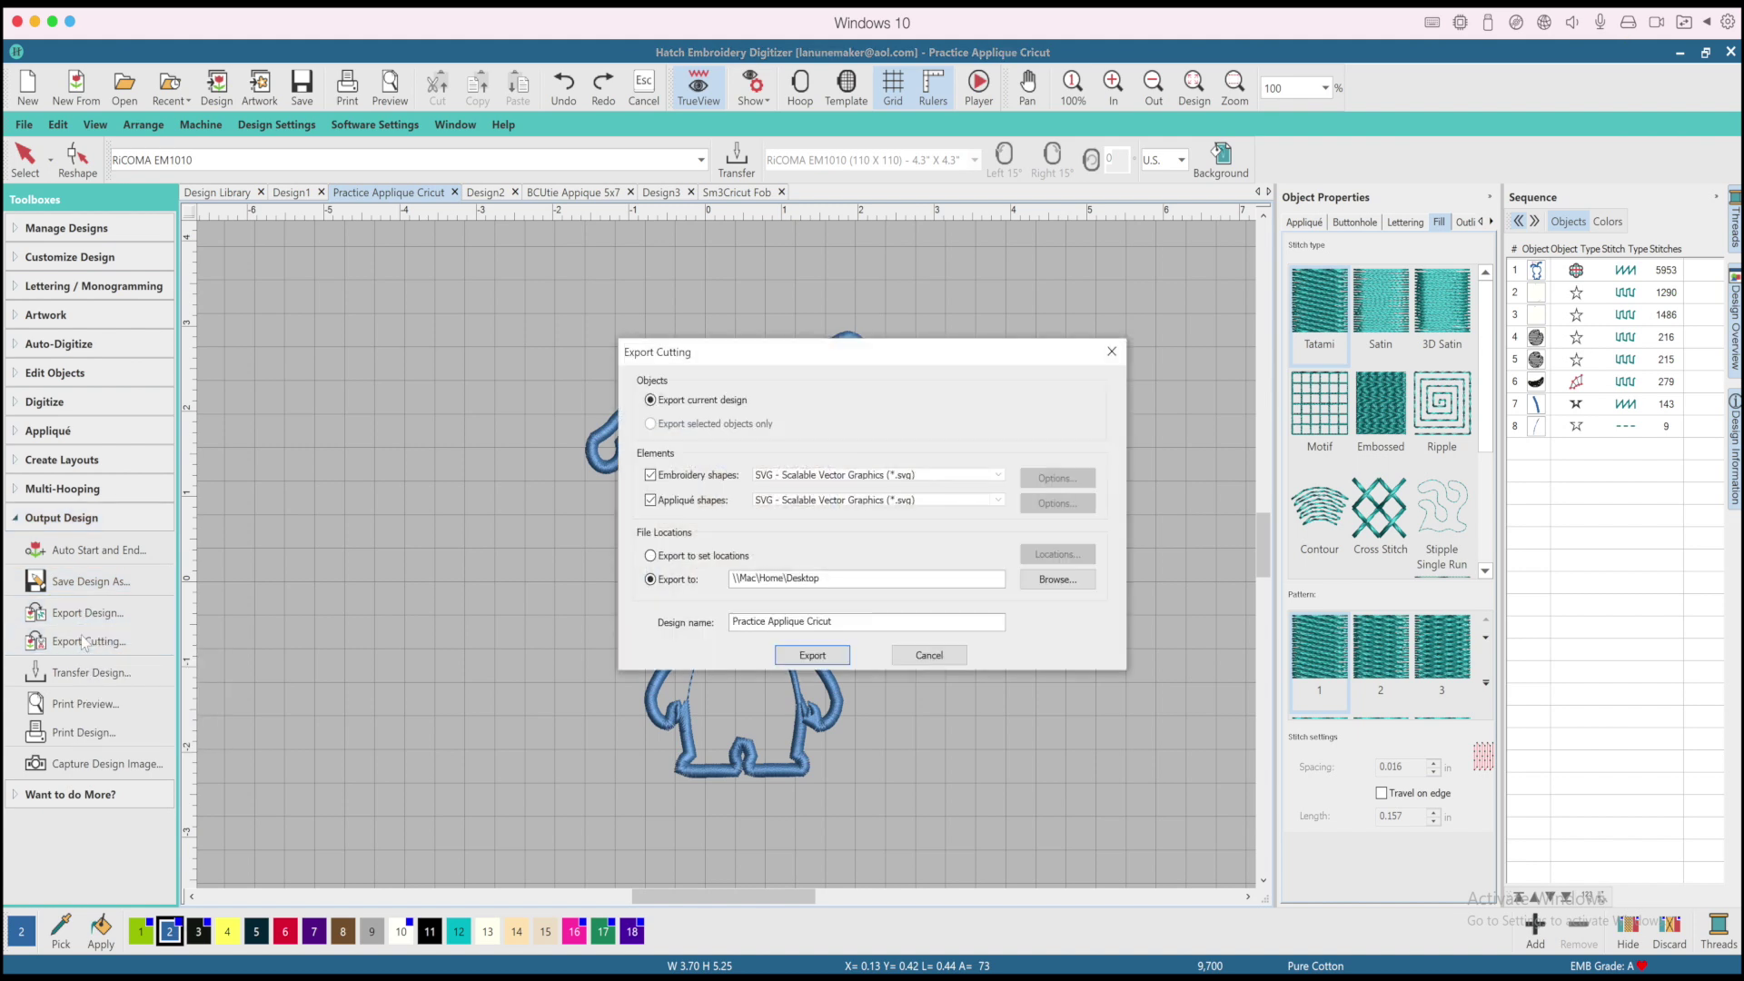
click(650, 475)
click(941, 659)
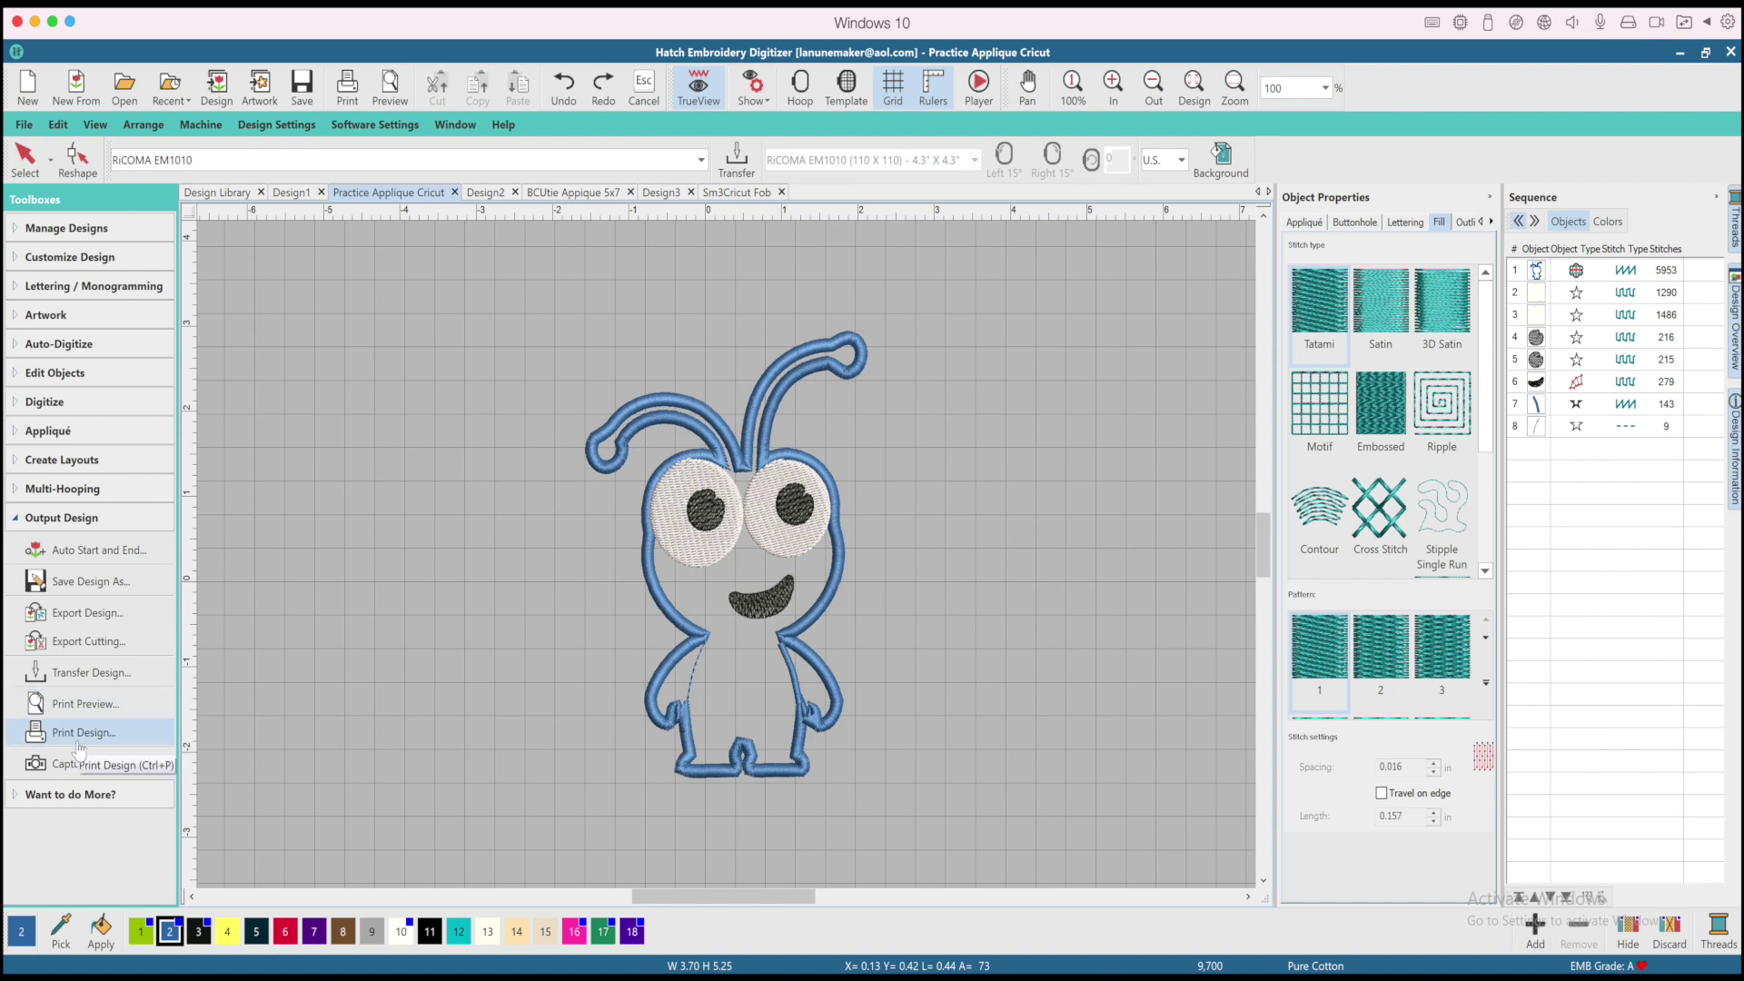
Step: Show the Edit Objects tools, list the stitching sequence by color, and select the blue appliqué outline to view its properties
click(37, 373)
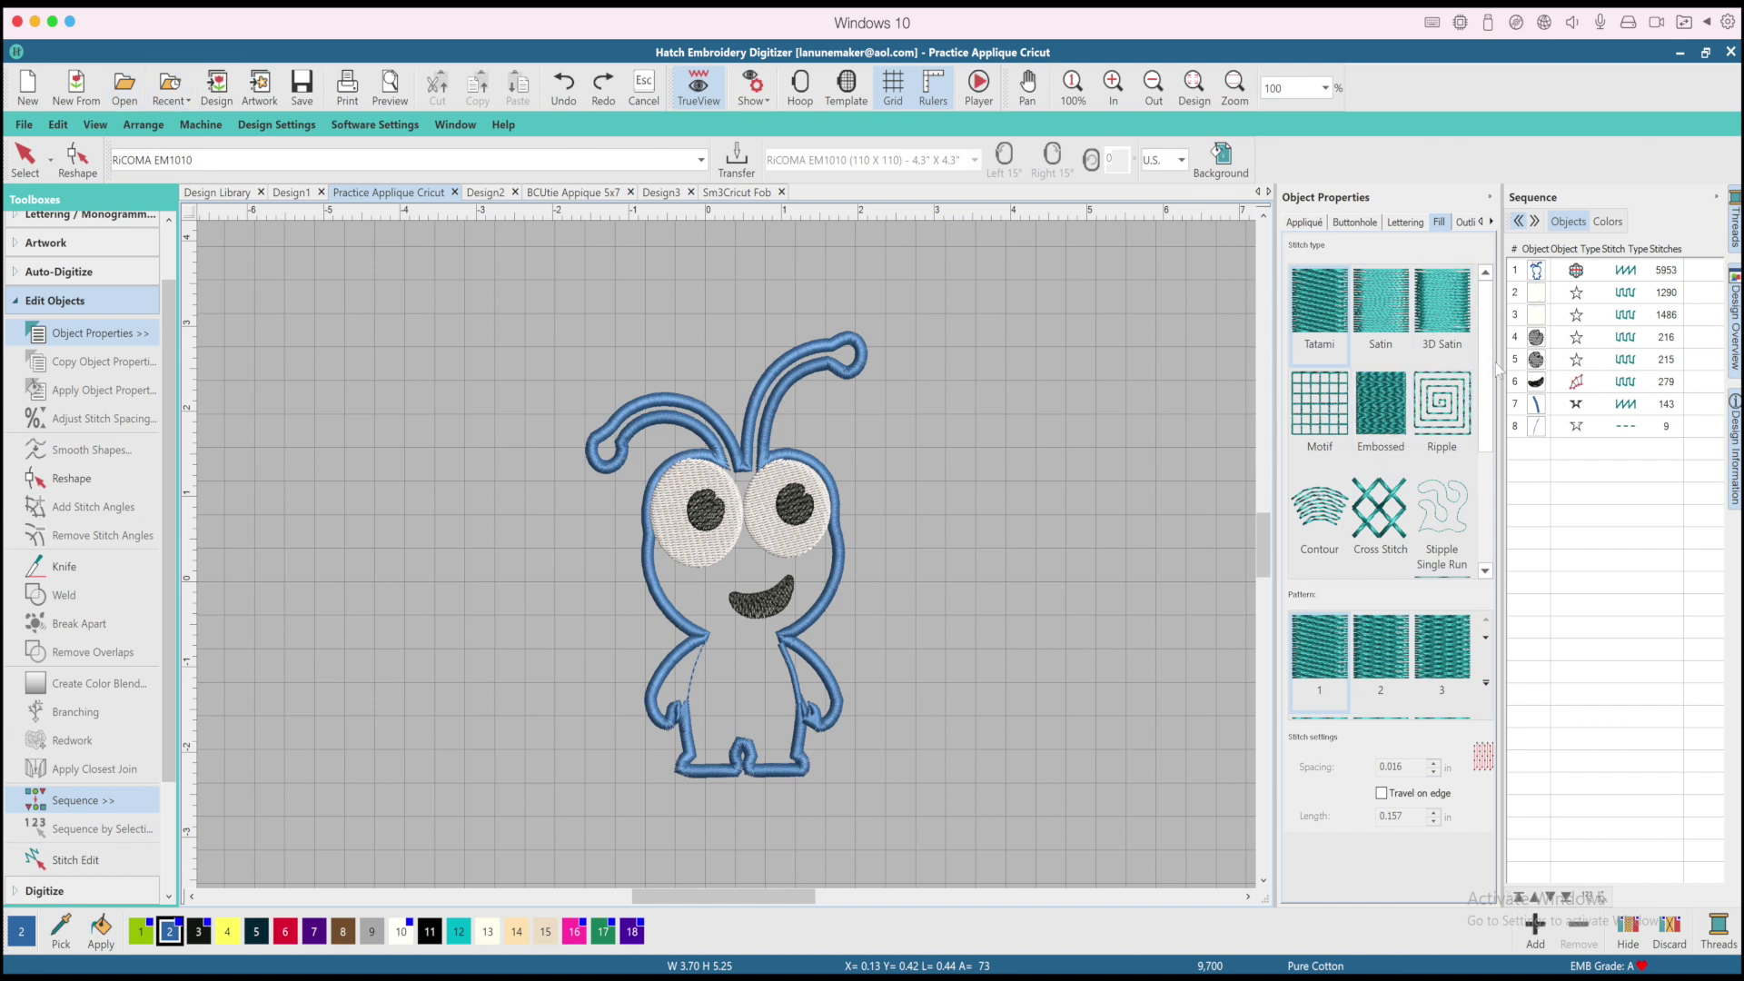
click(1608, 221)
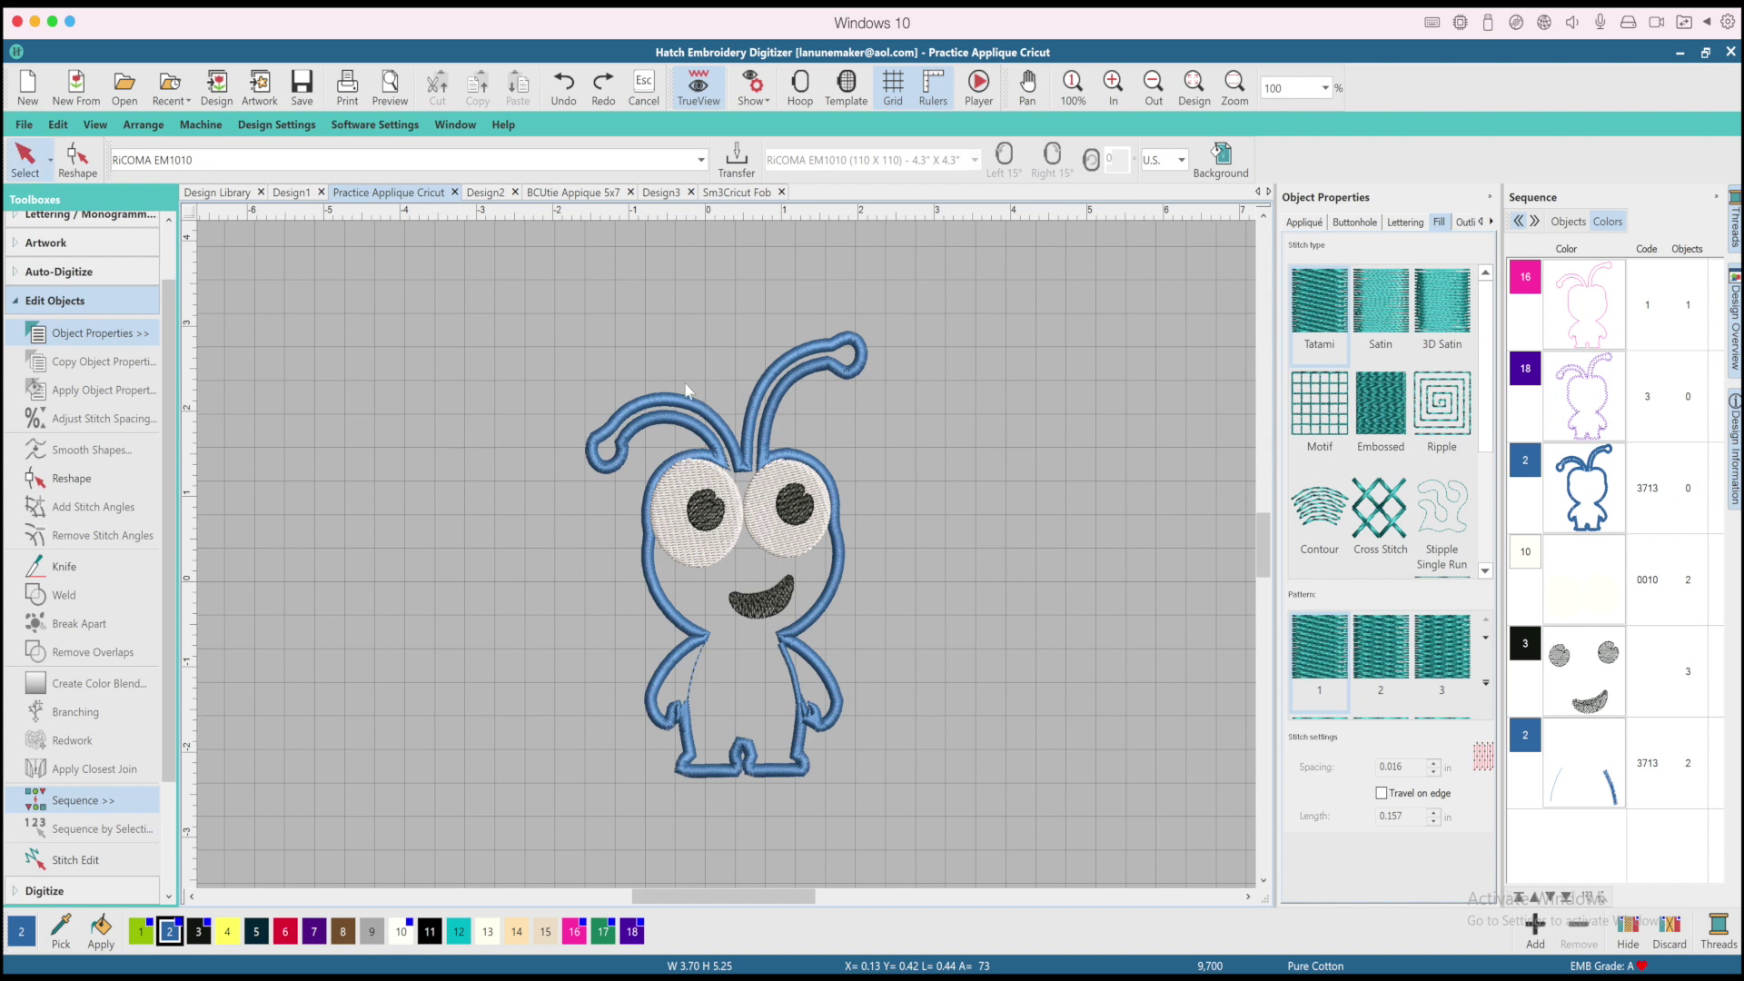
click(713, 420)
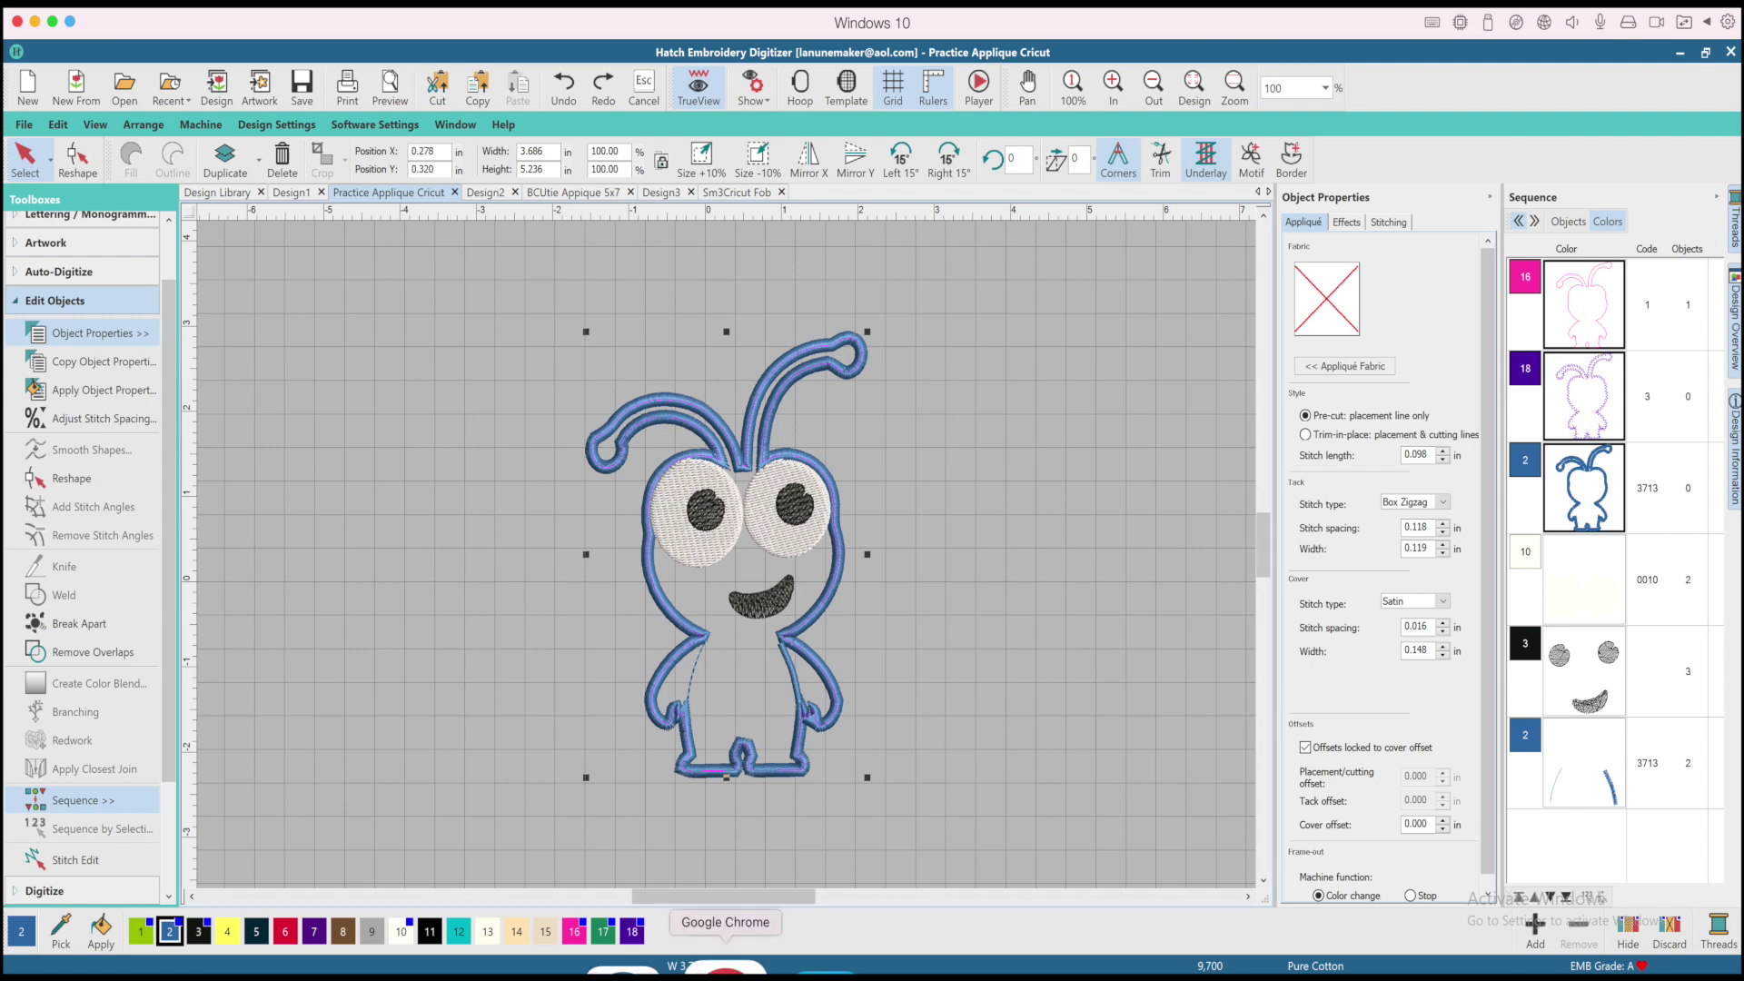
Step: Switch to Google Chrome and read the Hatch Embroidery page's software levels, FlexPay special offer and exclusive bonuses
click(727, 961)
scroll(556, 643, down, 5)
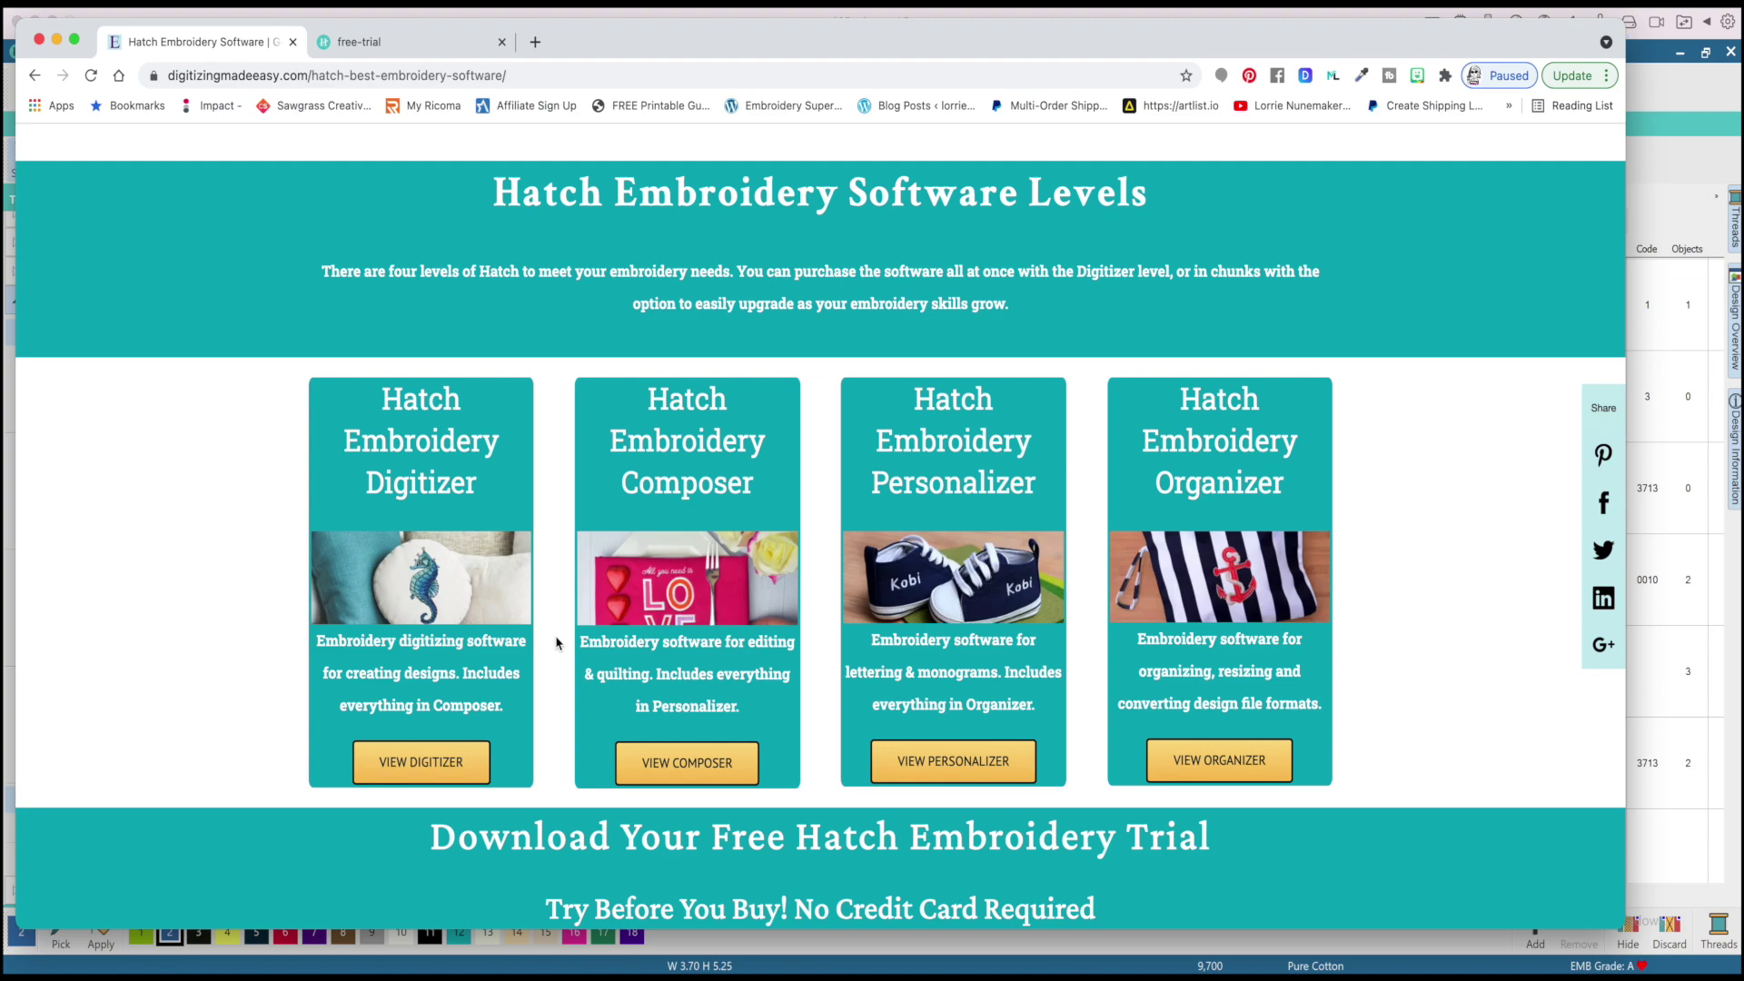
scroll(556, 643, up, 20)
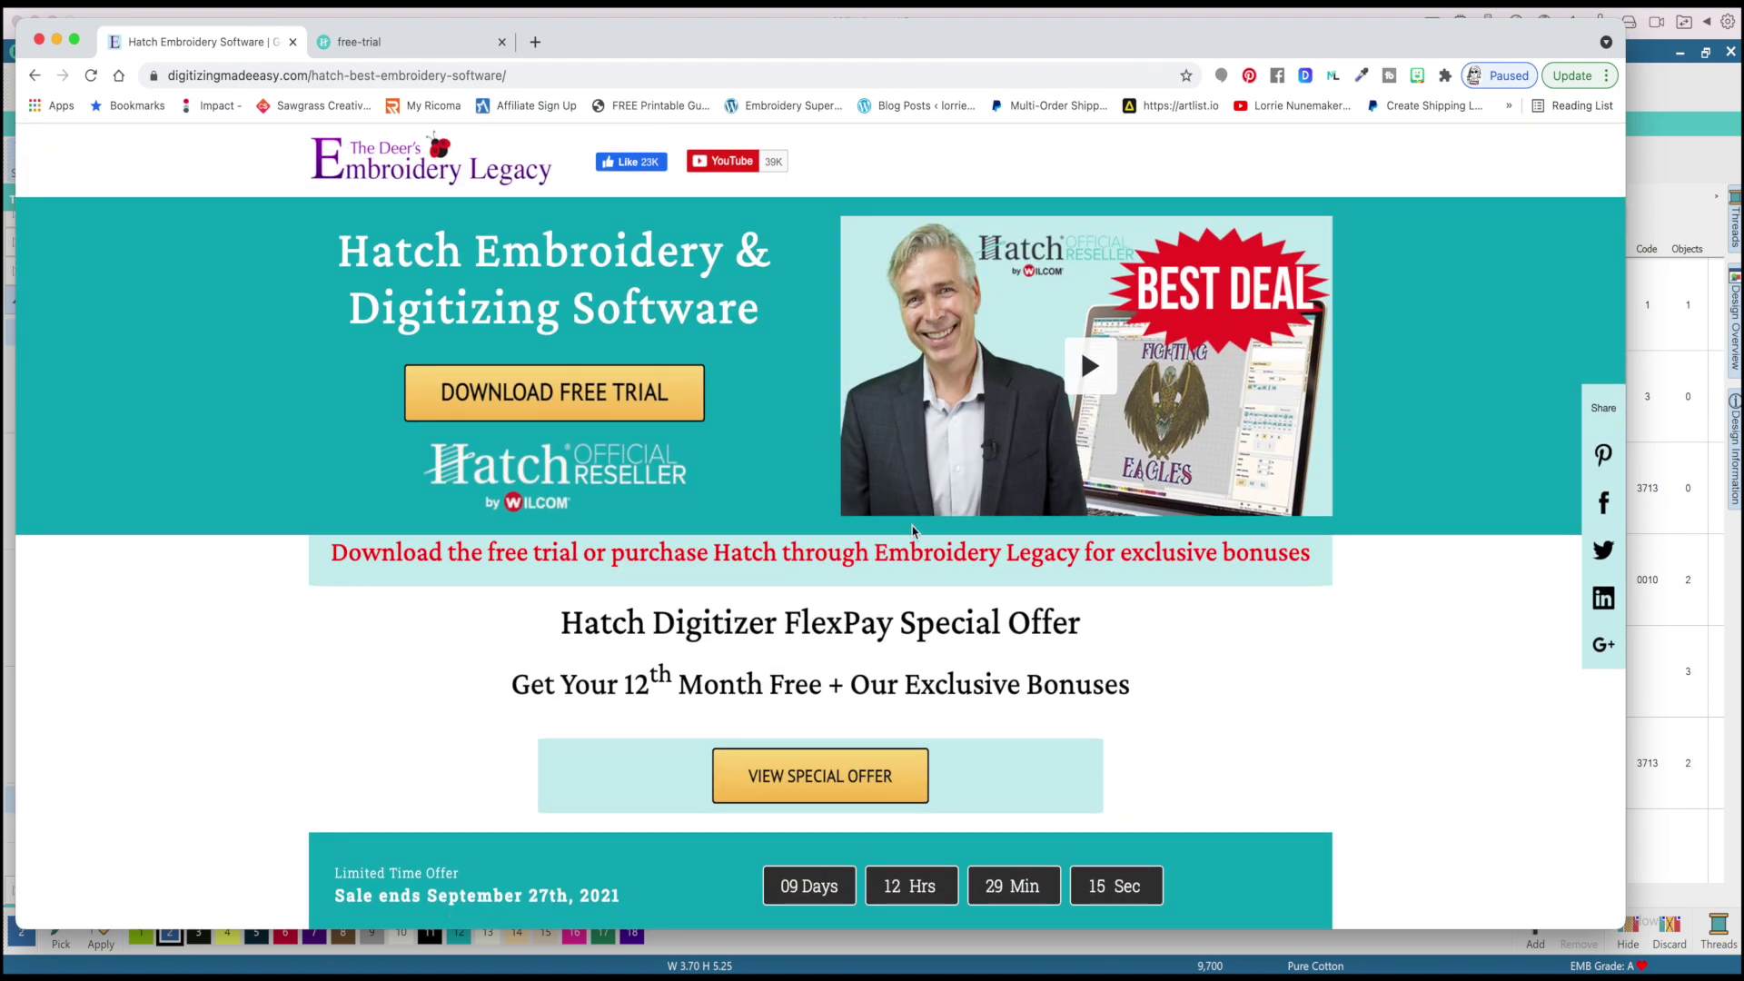
scroll(920, 529, down, 1)
scroll(921, 529, down, 5)
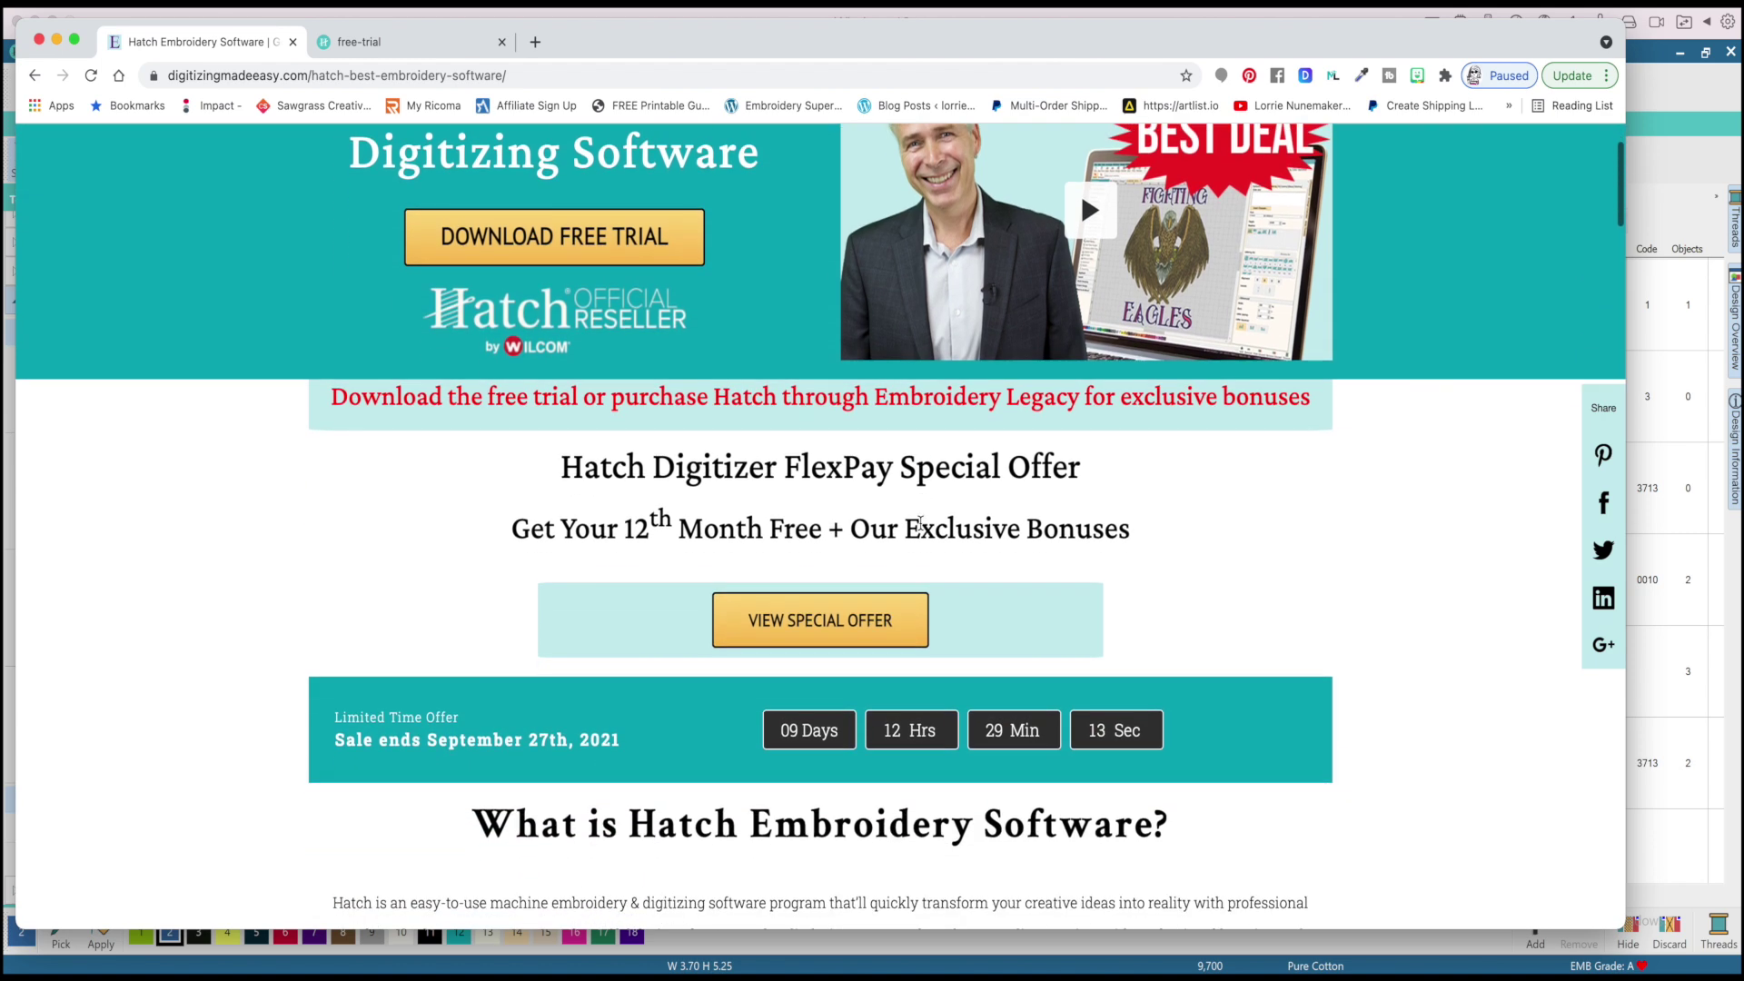
scroll(920, 525, down, 3)
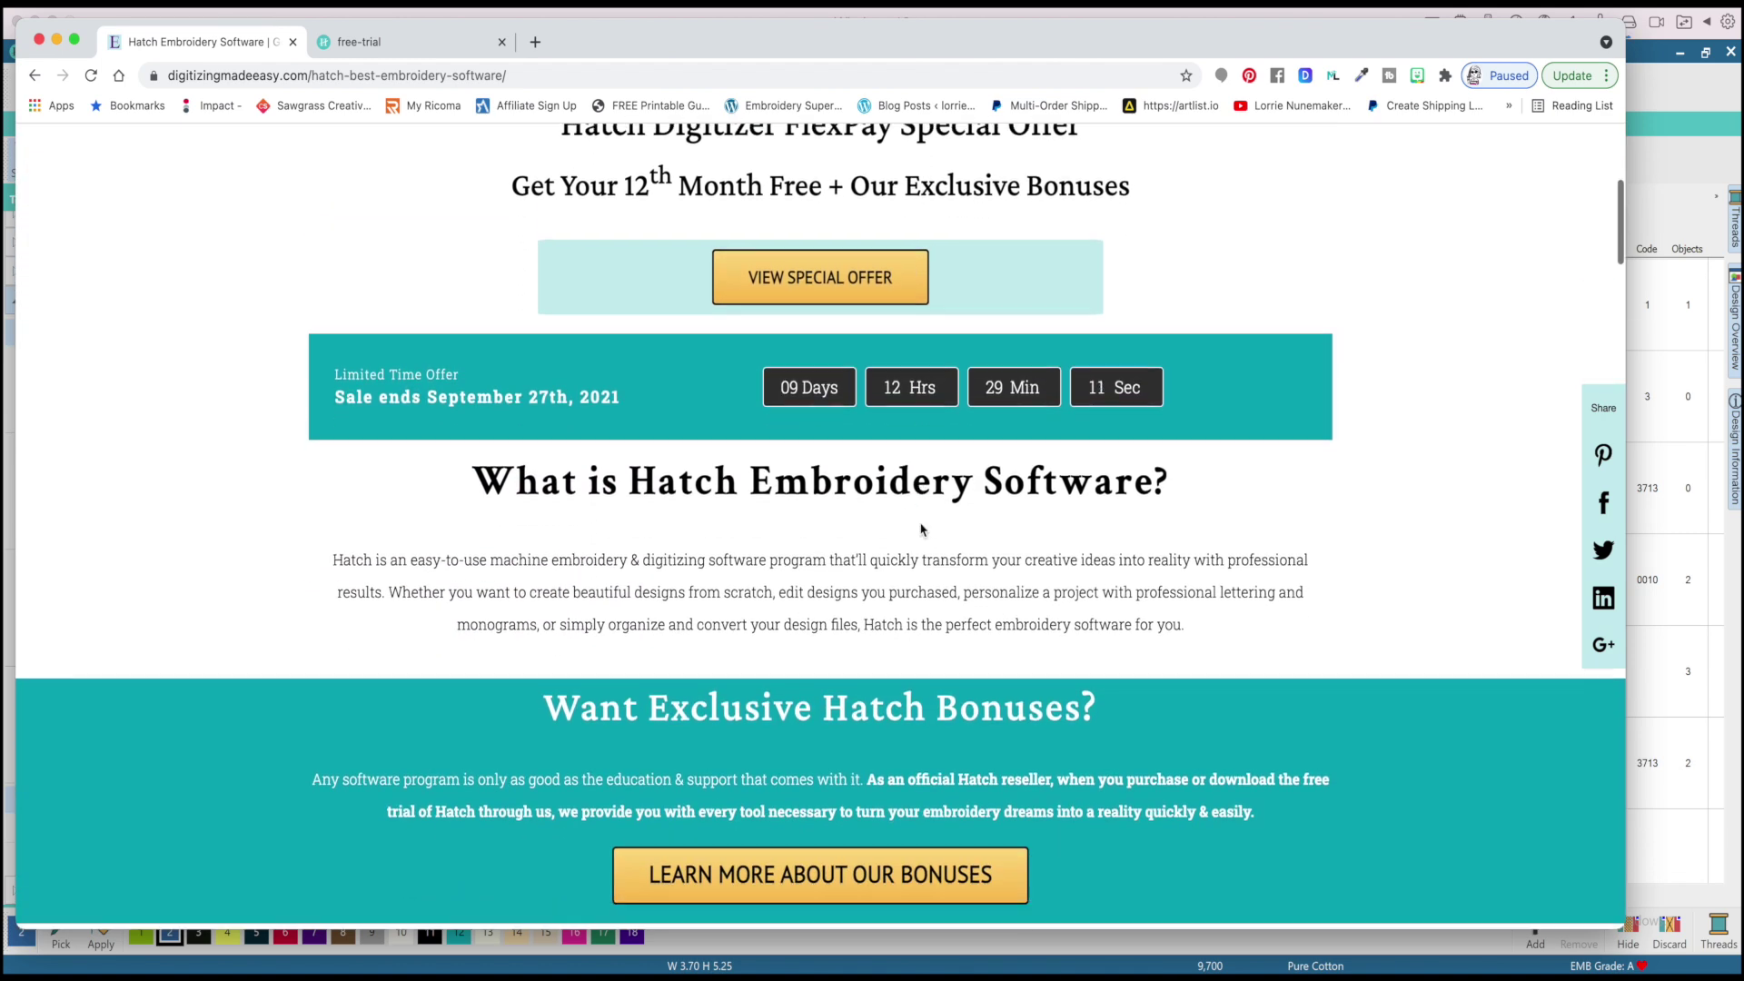
scroll(920, 529, down, 4)
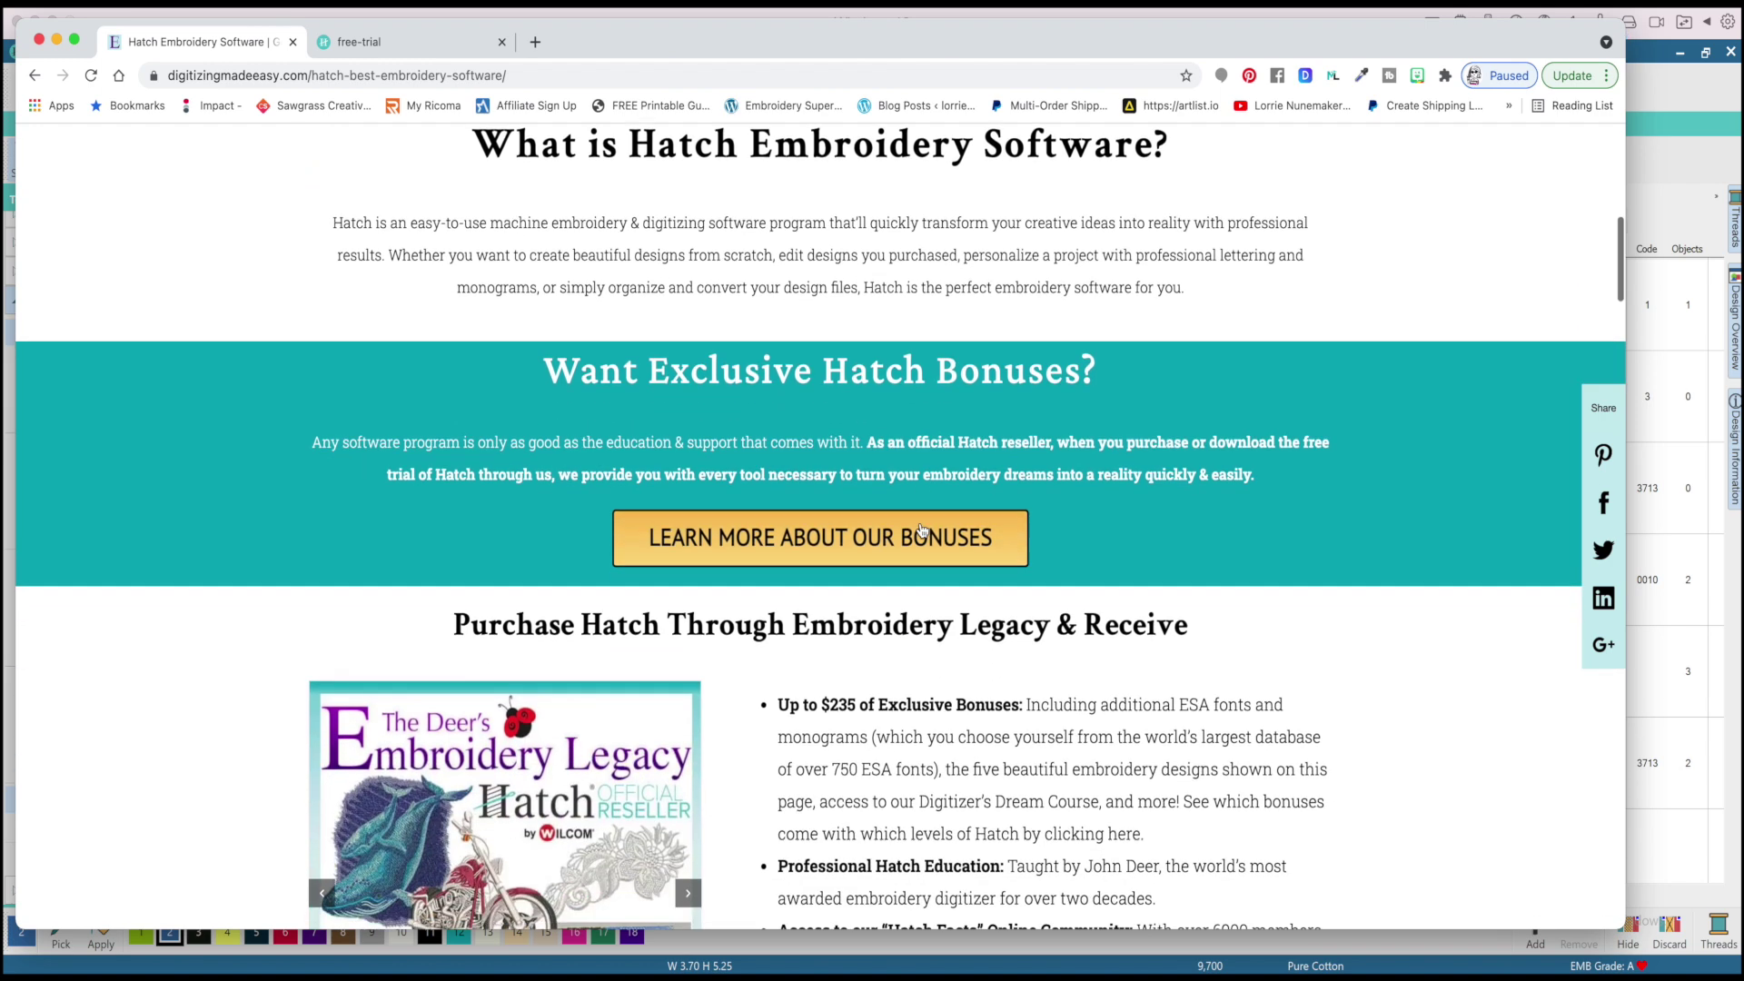